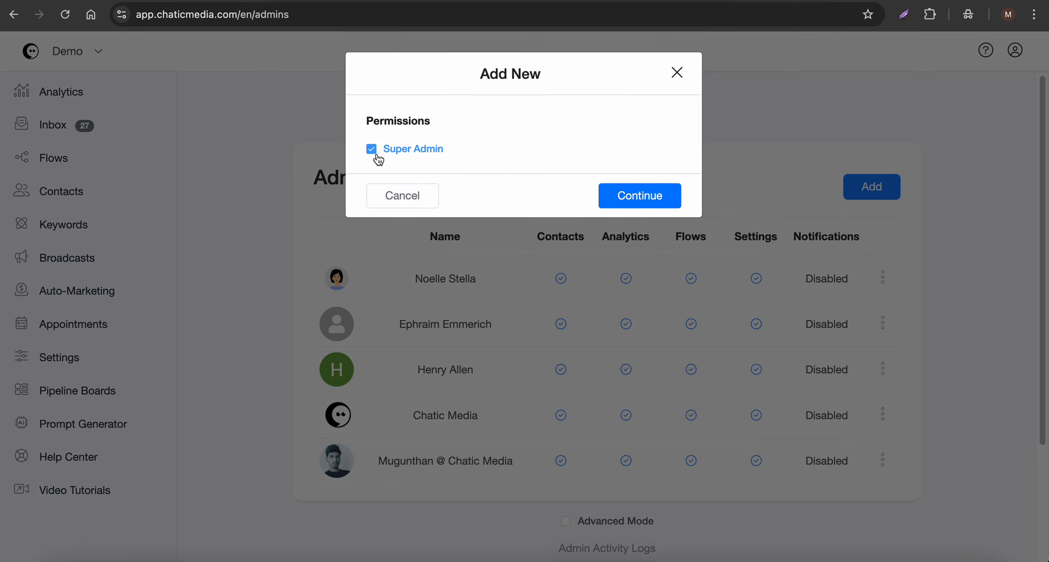
Step: Restrict the new admin's permissions to Contacts / Inbox only, clearing Super Admin and every other permission
{"action": "left_click", "coordinate": [373, 152]}
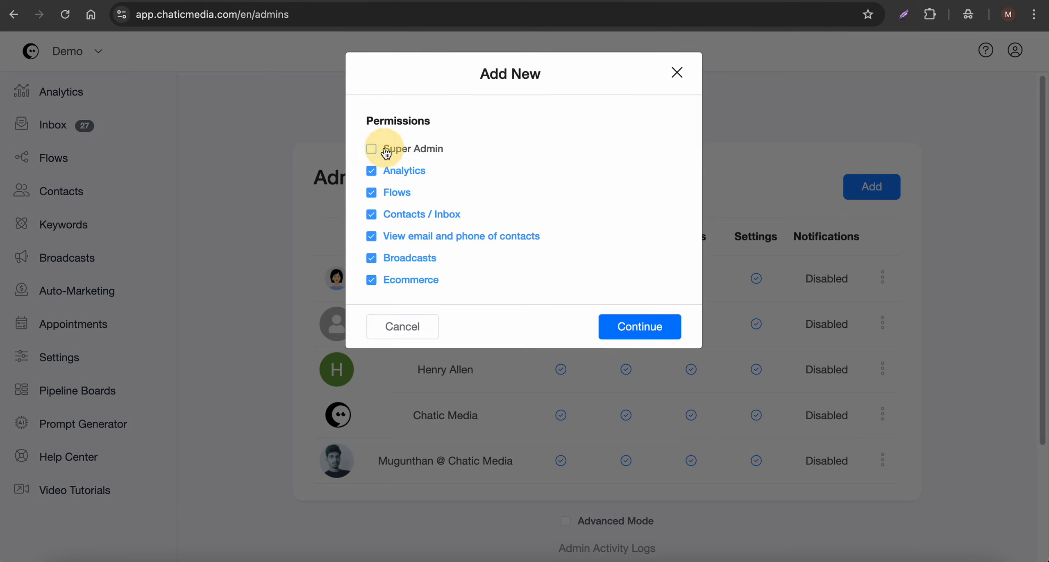
{"action": "left_click", "coordinate": [400, 195]}
{"action": "left_click", "coordinate": [403, 170]}
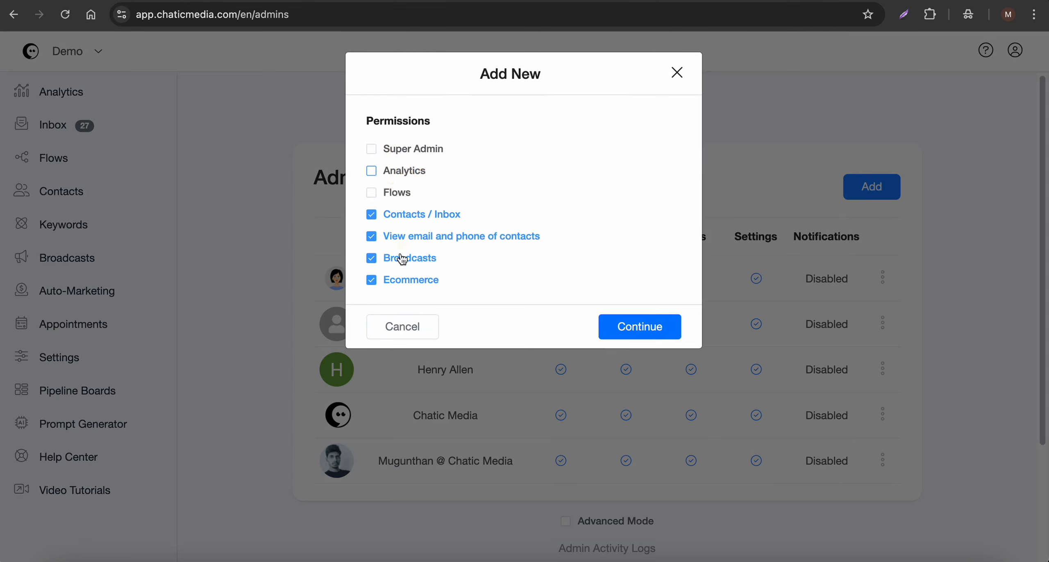
{"action": "left_click", "coordinate": [401, 280]}
{"action": "left_click", "coordinate": [404, 259]}
{"action": "left_click", "coordinate": [410, 237]}
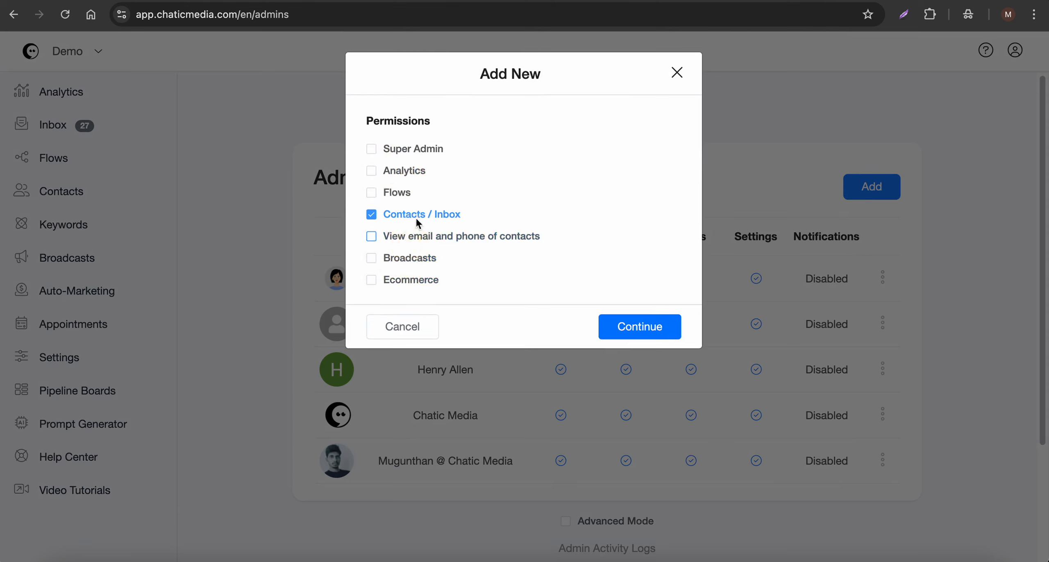
Step: Review the OpenAI ChatGPT integration's agent settings and extra options under Settings Integrations, cancelling without changes
{"action": "left_click", "coordinate": [47, 164]}
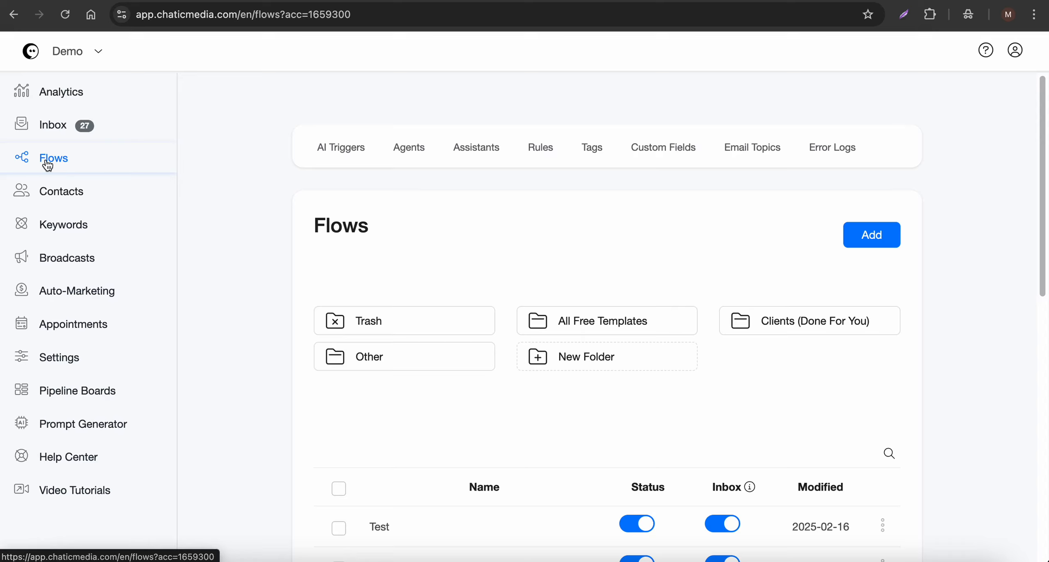
{"action": "left_click", "coordinate": [63, 355]}
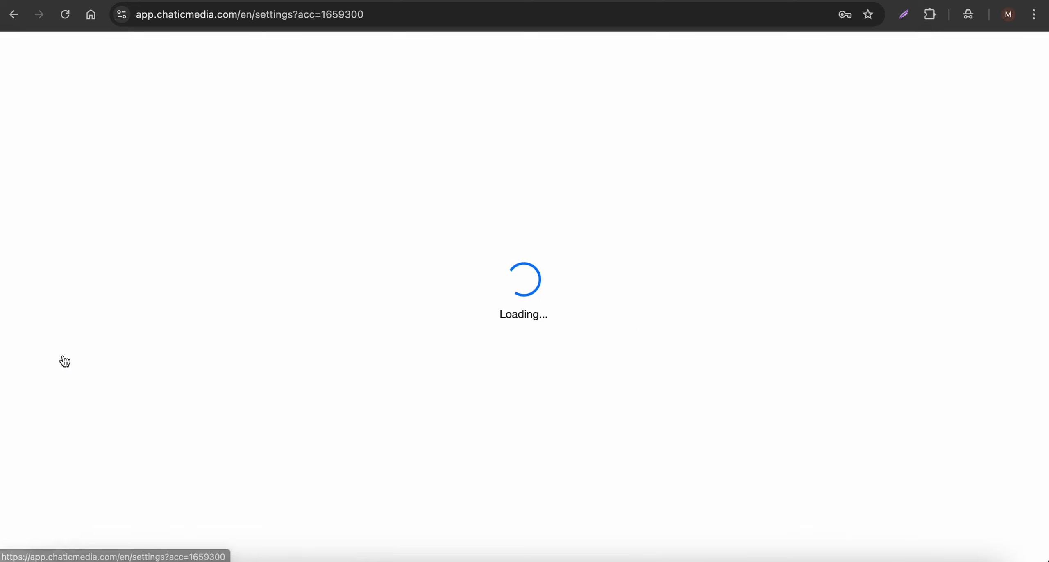
{"action": "left_click", "coordinate": [479, 155]}
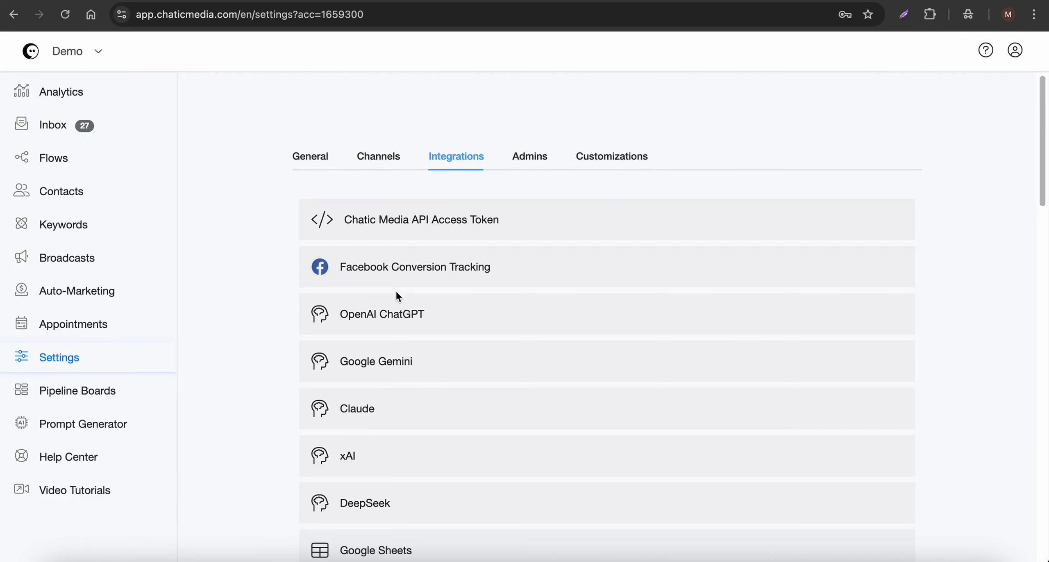
{"action": "left_click", "coordinate": [485, 310]}
{"action": "scroll", "coordinate": [482, 308], "scroll_direction": "down", "scroll_amount": 4}
{"action": "left_click", "coordinate": [592, 268]}
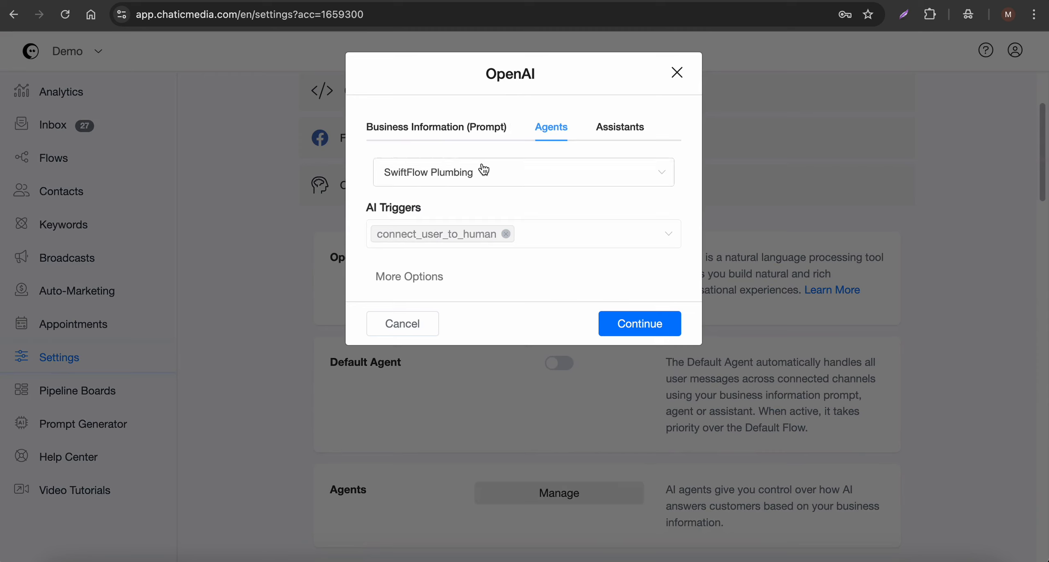
{"action": "left_click", "coordinate": [398, 277]}
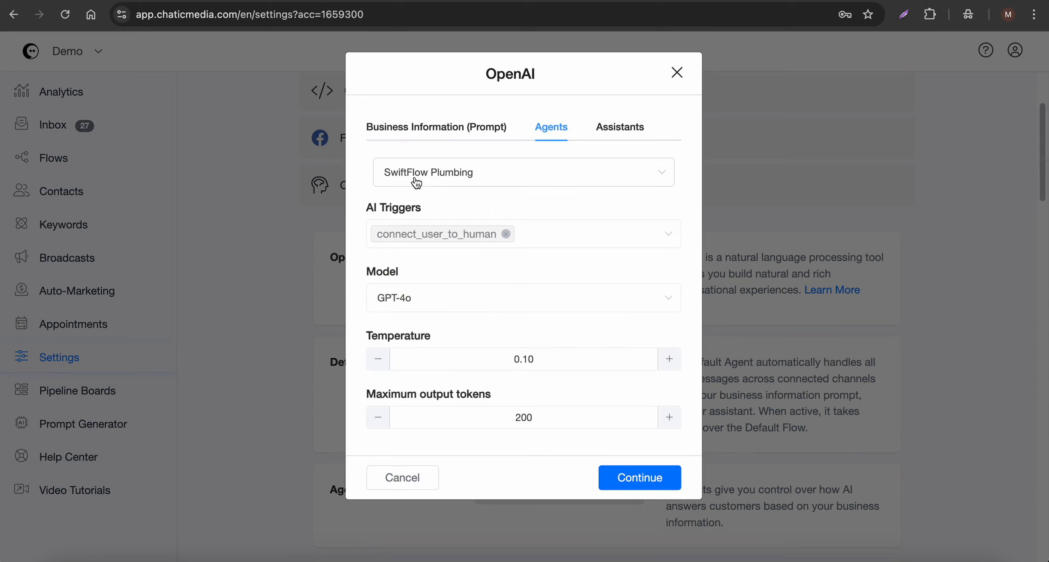
{"action": "left_click", "coordinate": [401, 477]}
Step: Open the AI agents manager and an agent's prompt page to inspect them
{"action": "scroll", "coordinate": [405, 441], "scroll_direction": "down", "scroll_amount": 3}
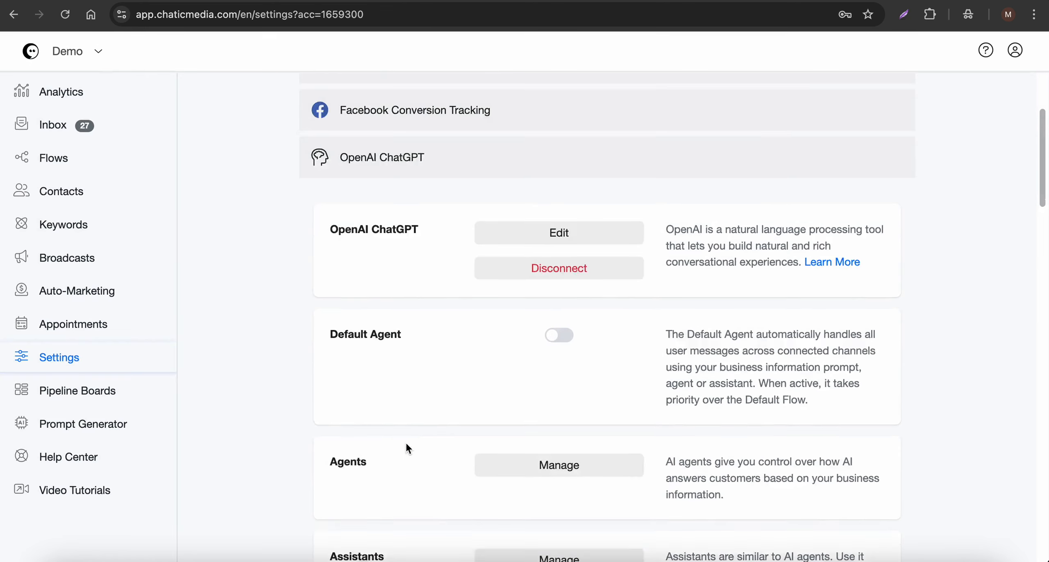
{"action": "left_click", "coordinate": [551, 379]}
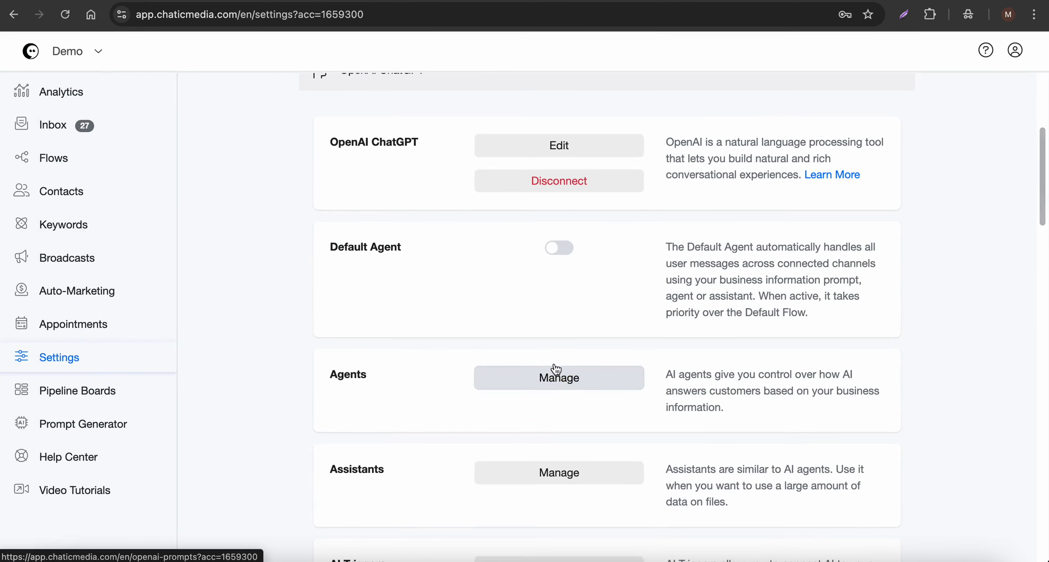
{"action": "left_click", "coordinate": [491, 264]}
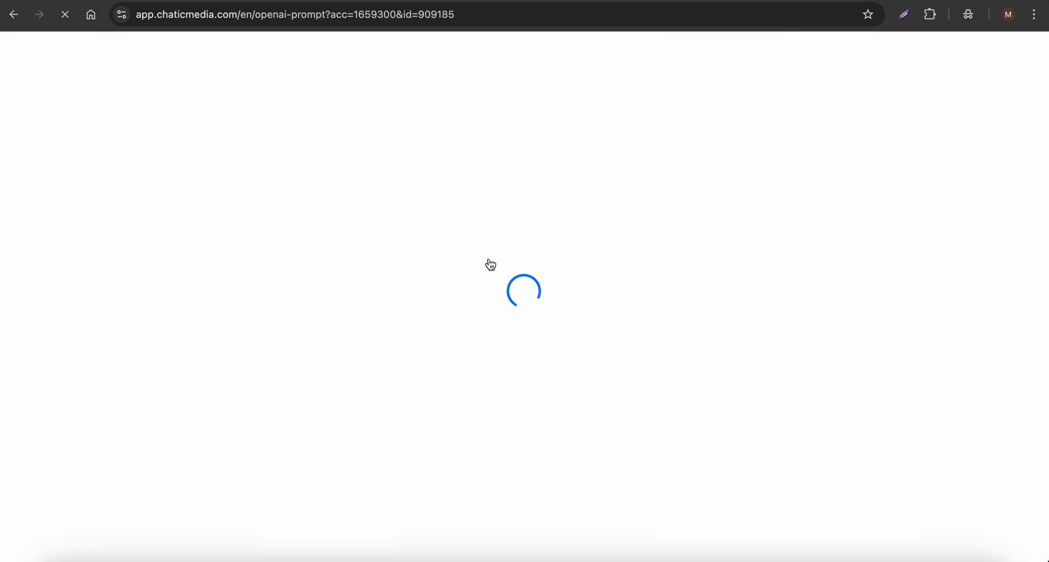
{"action": "scroll", "coordinate": [485, 373], "scroll_direction": "down", "scroll_amount": 15}
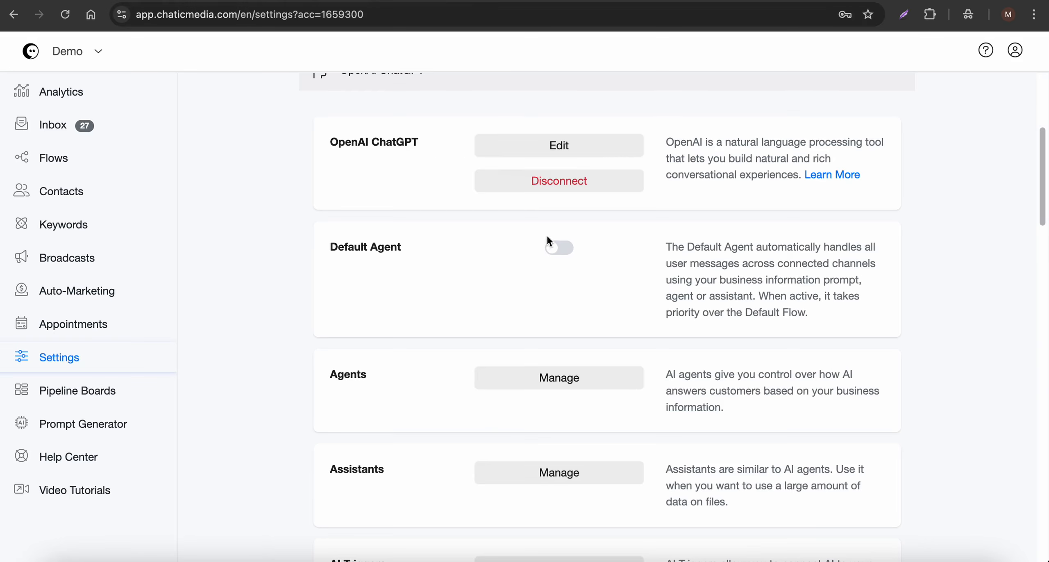
Step: Enable the Default Agent option and save the settings
{"action": "left_click", "coordinate": [556, 247]}
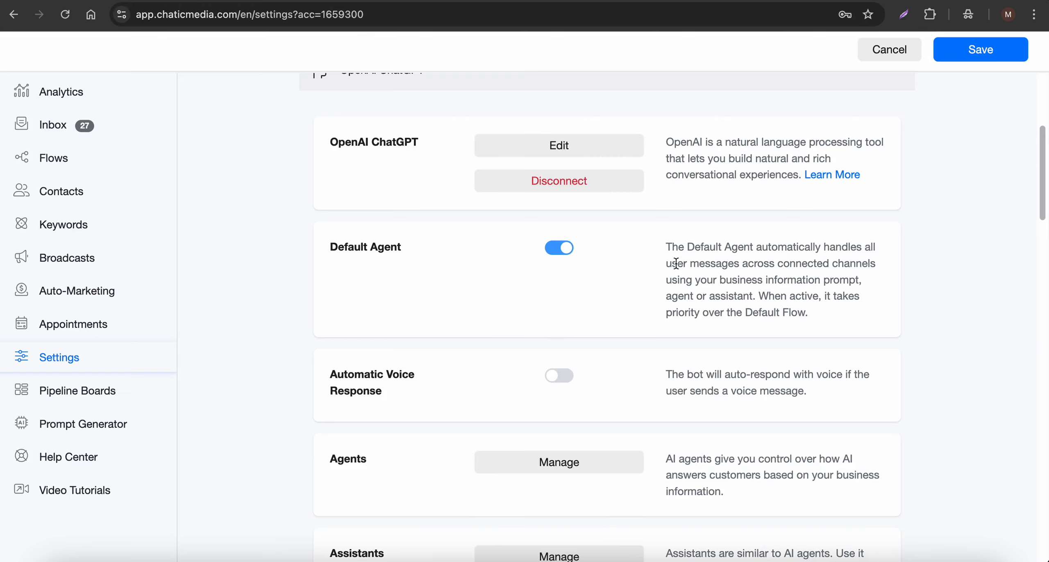
{"action": "left_click_drag", "start_coordinate": [676, 263], "coordinate": [797, 260]}
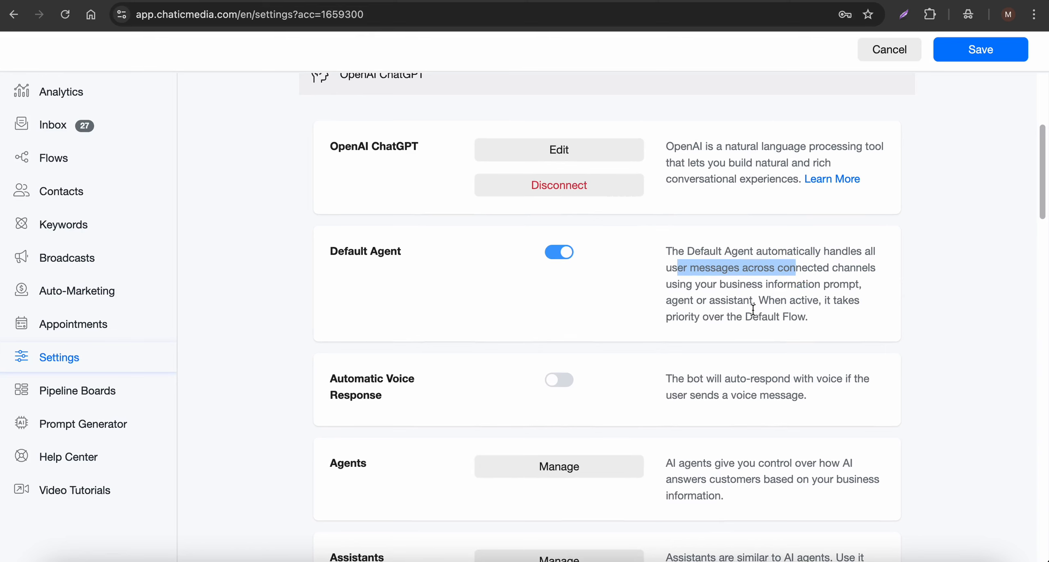
{"action": "left_click", "coordinate": [552, 149]}
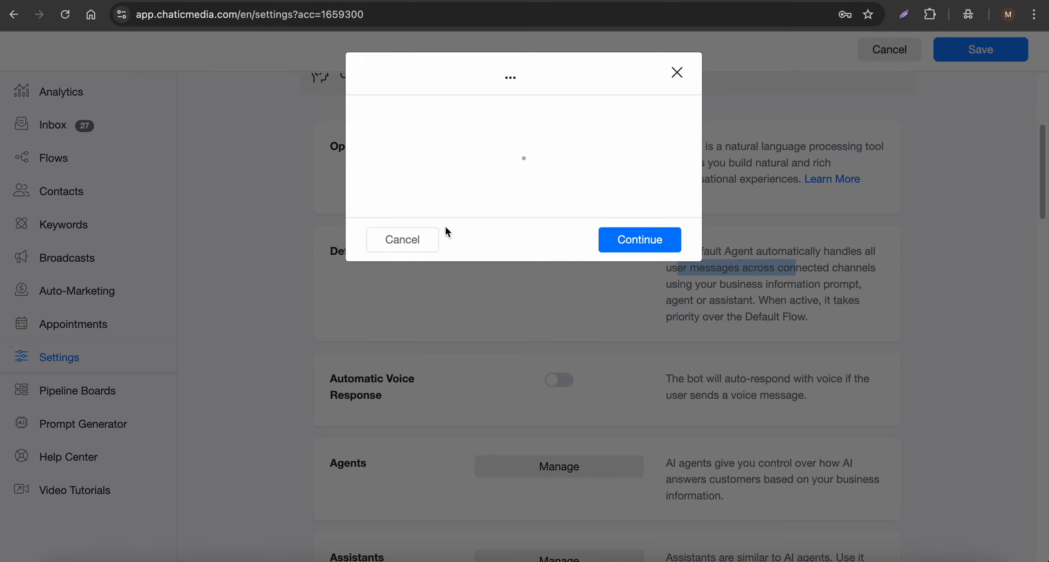
{"action": "left_click", "coordinate": [406, 322]}
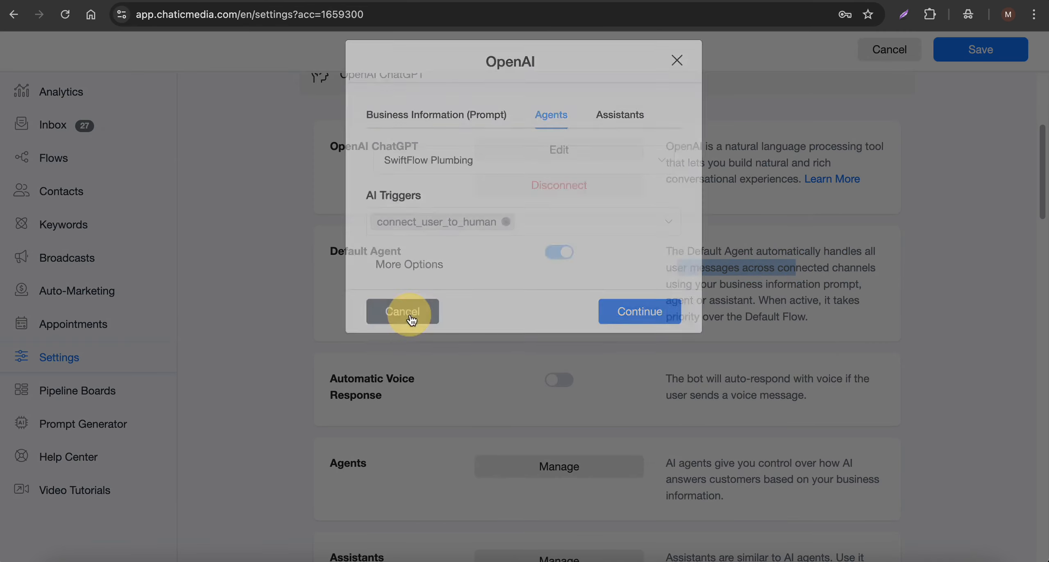
{"action": "left_click", "coordinate": [939, 49]}
Step: Reopen the OpenAI settings to review the agent's AI triggers, model, temperature and token options
{"action": "left_click", "coordinate": [548, 156]}
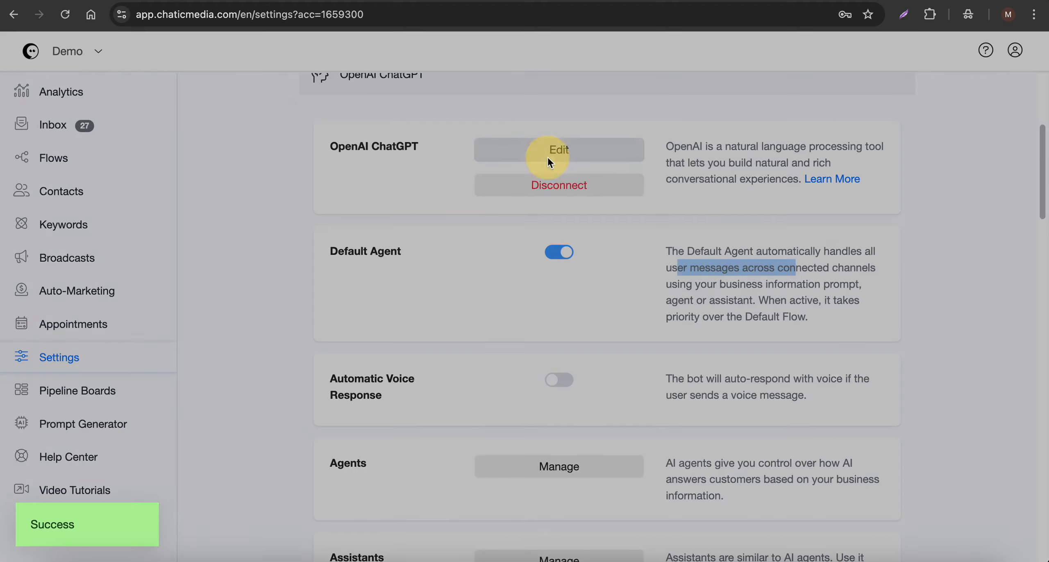
{"action": "left_click_drag", "start_coordinate": [368, 207], "coordinate": [447, 234]}
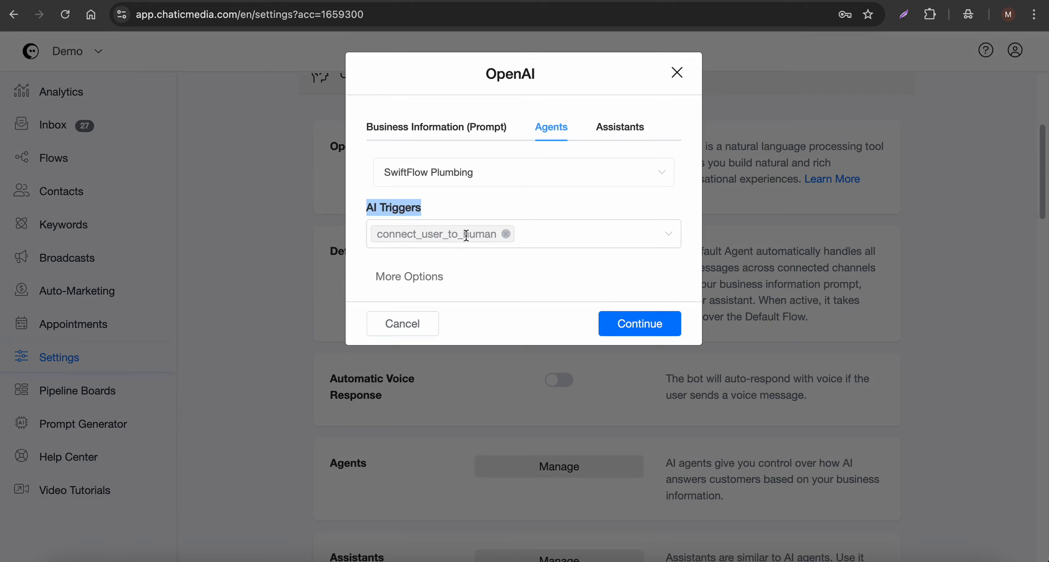
{"action": "left_click", "coordinate": [422, 277]}
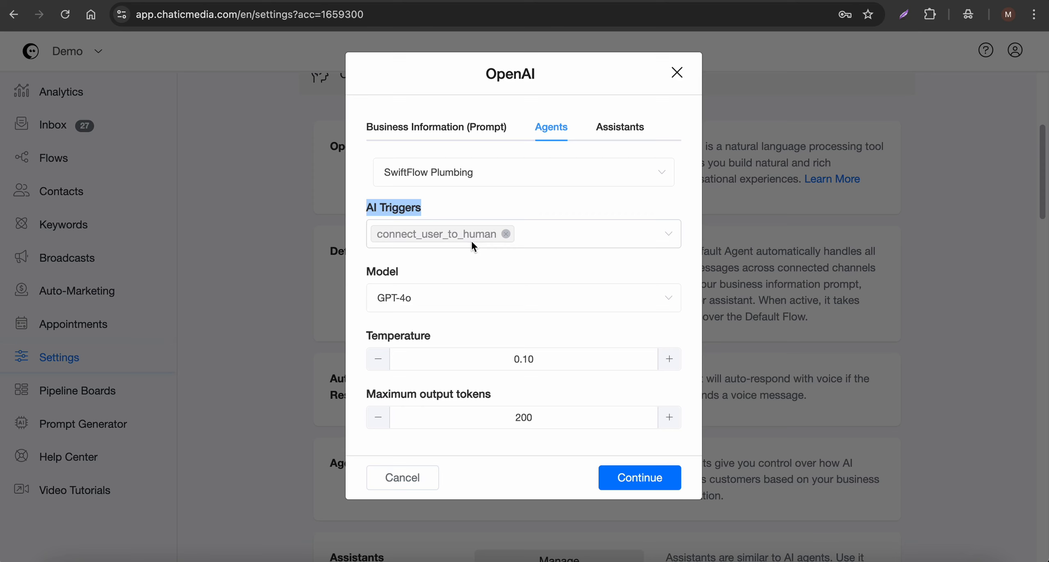
{"action": "left_click", "coordinate": [426, 477]}
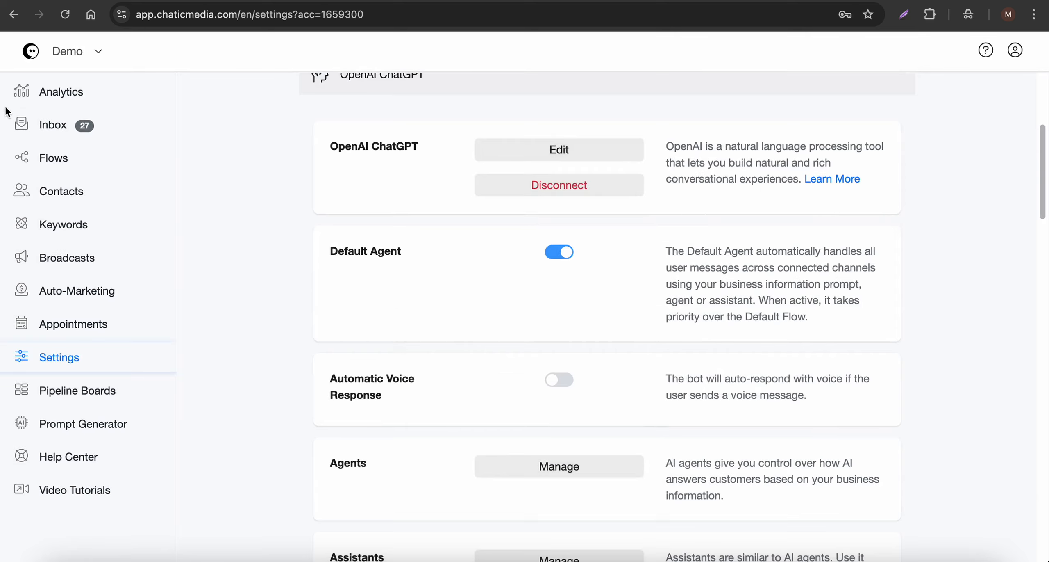
Step: Create a new flow named Customer support feedback
{"action": "left_click", "coordinate": [60, 174]}
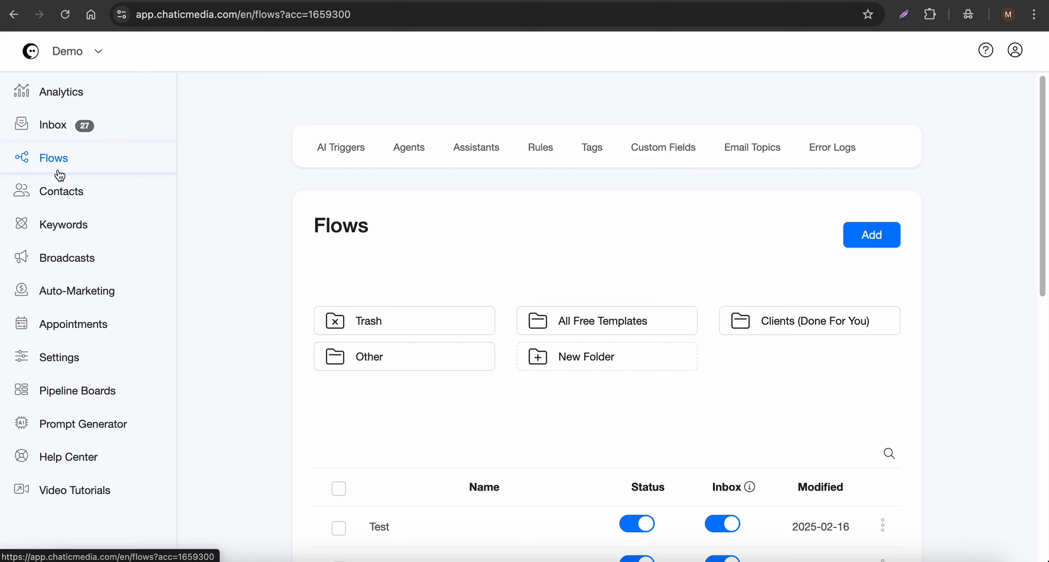
{"action": "left_click", "coordinate": [872, 234]}
{"action": "left_click", "coordinate": [432, 123]}
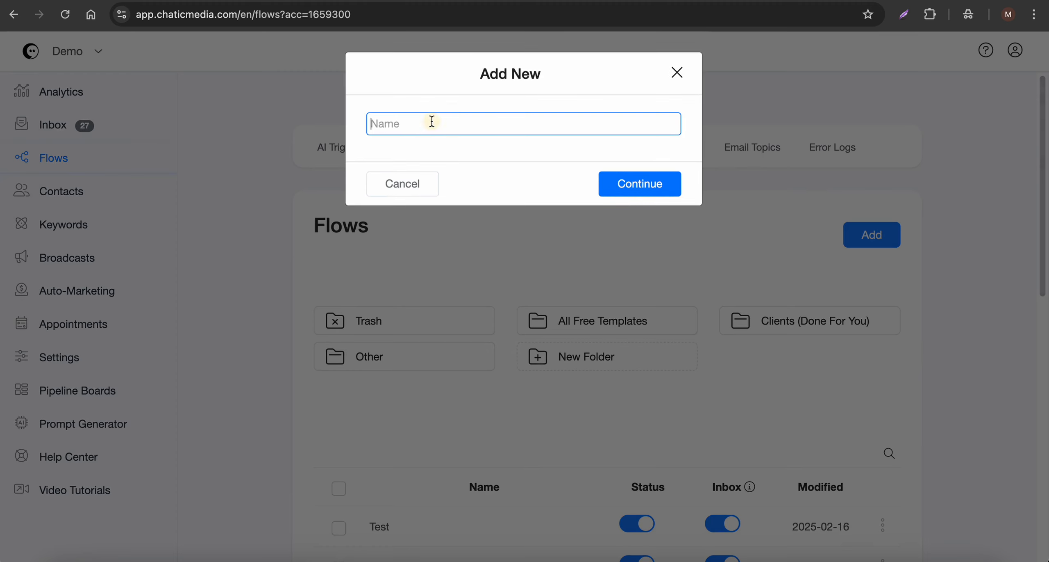
{"action": "key", "text": "F5"}
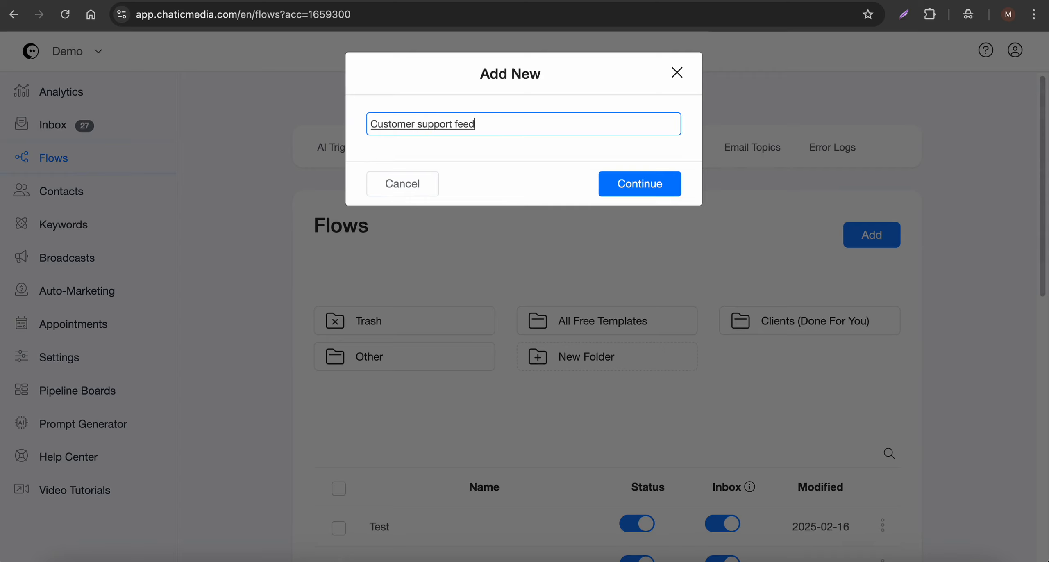
{"action": "left_click", "coordinate": [663, 188]}
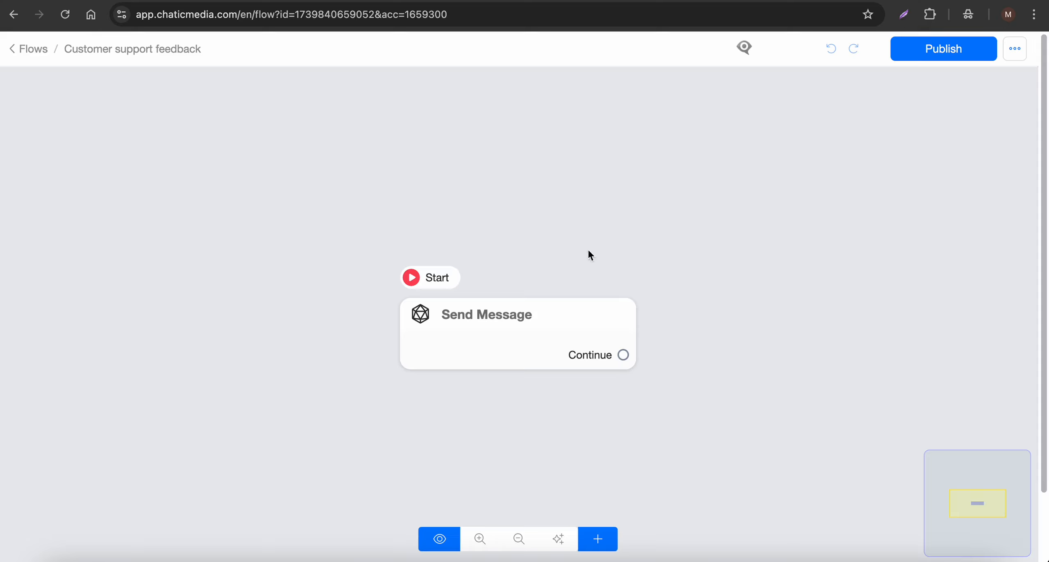
Step: Add a Wait step to the flow with a 15 seconds duration
{"action": "scroll", "coordinate": [590, 255], "scroll_direction": "down", "scroll_amount": 3}
{"action": "left_click", "coordinate": [599, 540]}
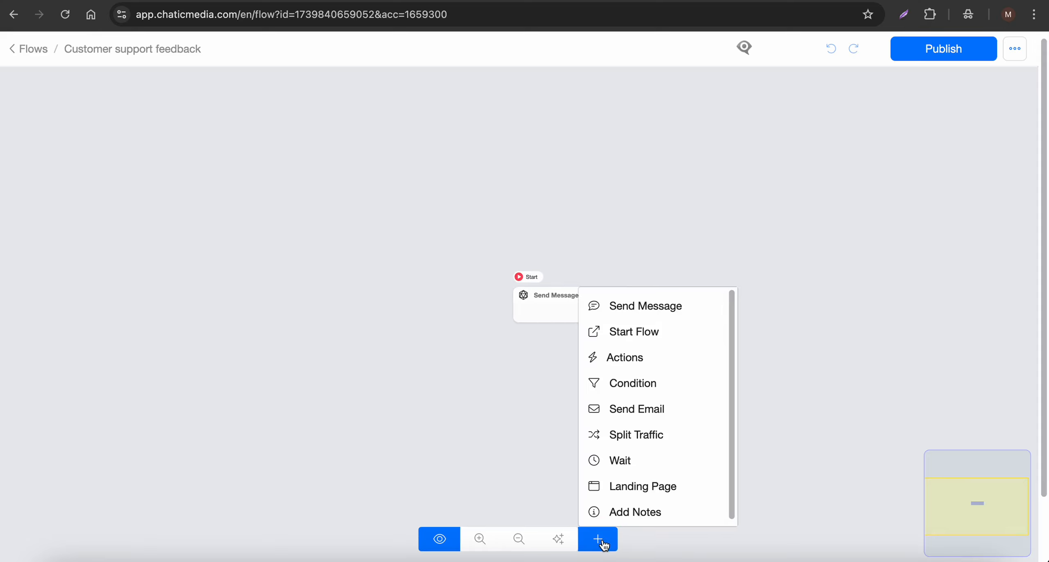
{"action": "left_click", "coordinate": [591, 465]}
{"action": "left_click", "coordinate": [730, 389]}
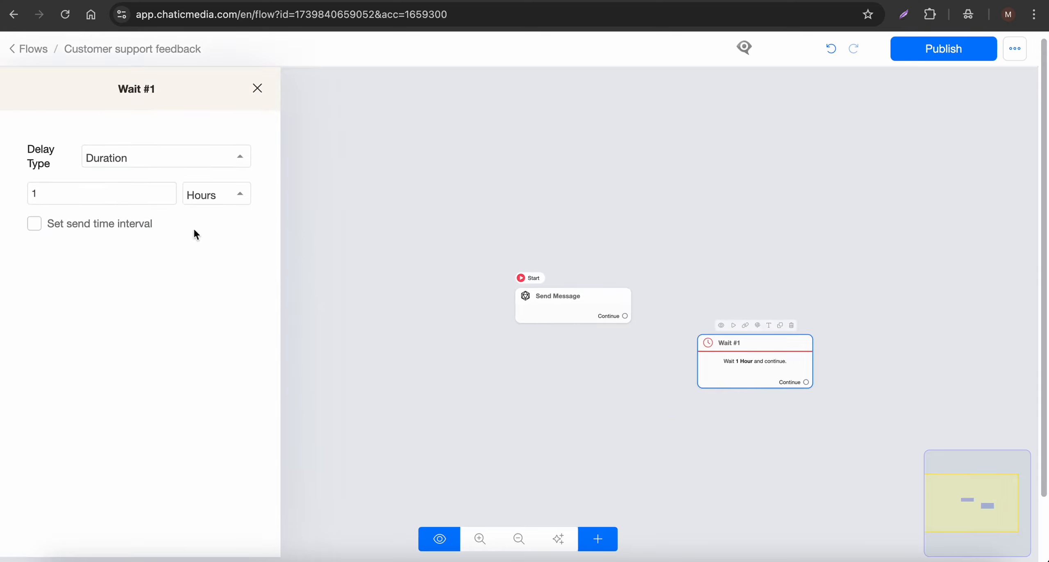
{"action": "left_click", "coordinate": [208, 201]}
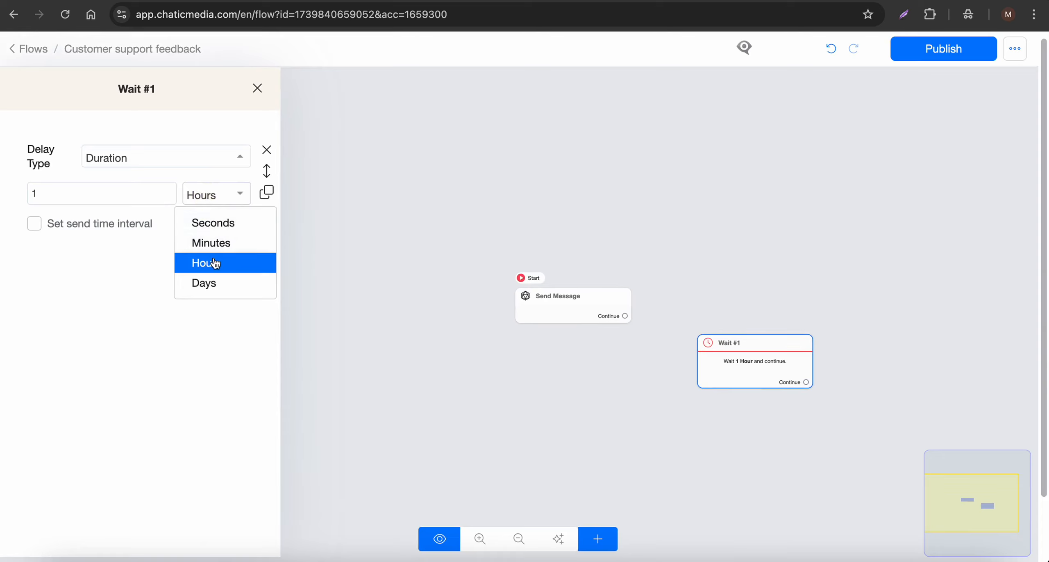
{"action": "left_click", "coordinate": [218, 222]}
{"action": "left_click", "coordinate": [104, 195]}
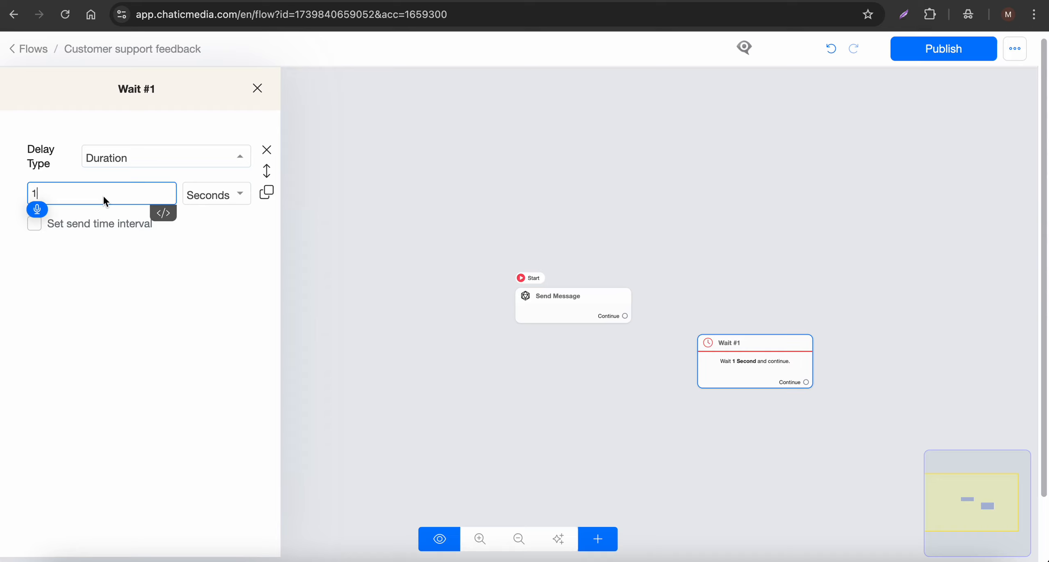
{"action": "type", "text": "5"}
{"action": "left_click", "coordinate": [682, 265]}
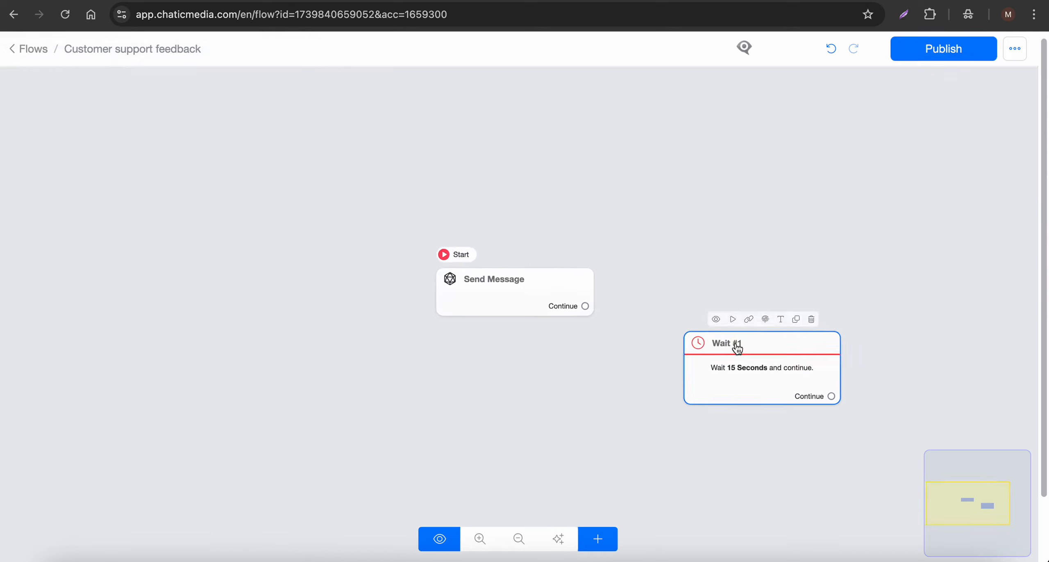
Step: Make the Wait step the flow's start step in place of Send Message and move it left
{"action": "left_click", "coordinate": [736, 320]}
{"action": "left_click", "coordinate": [545, 251]}
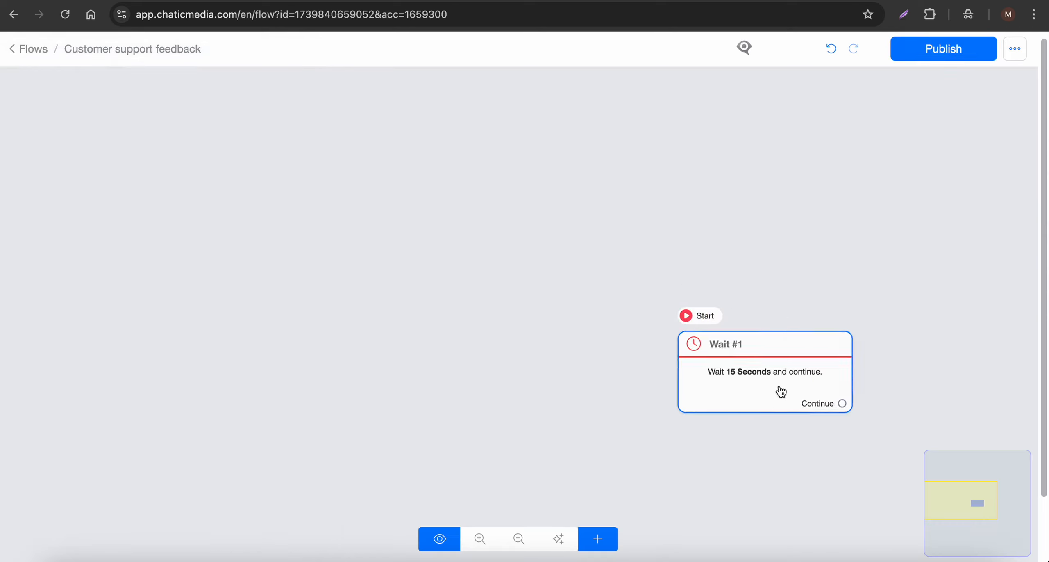
{"action": "left_click_drag", "start_coordinate": [780, 389], "coordinate": [248, 322]}
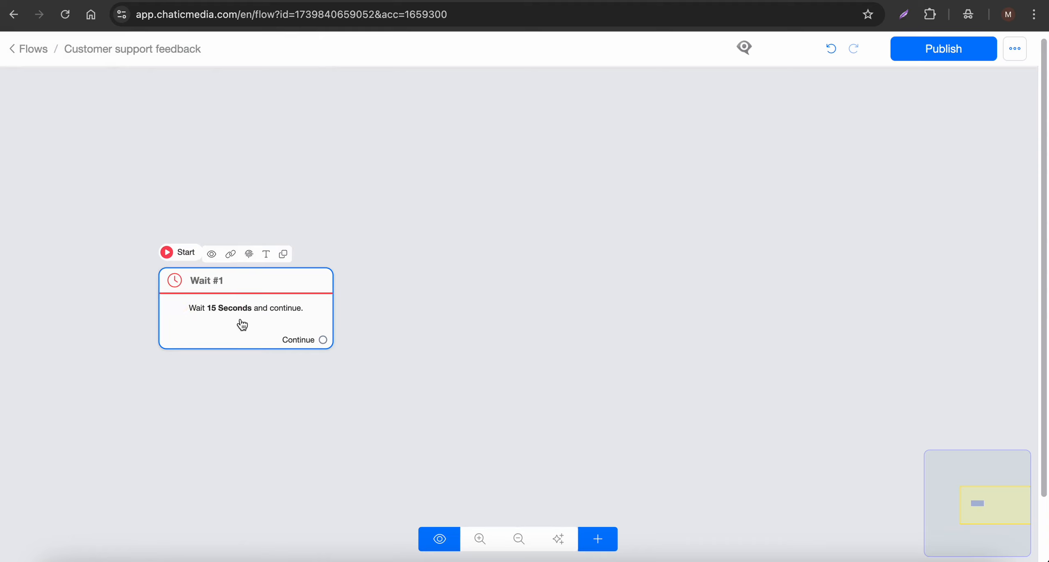
Step: Add a Condition step to the flow with the condition No admin reply Is Yes
{"action": "left_click", "coordinate": [598, 538]}
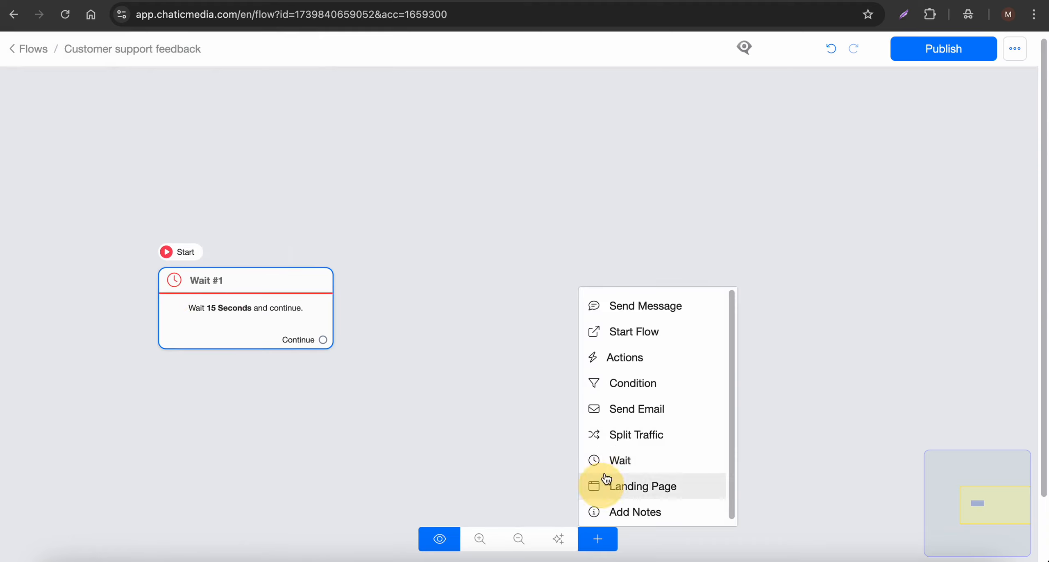
{"action": "left_click", "coordinate": [632, 383]}
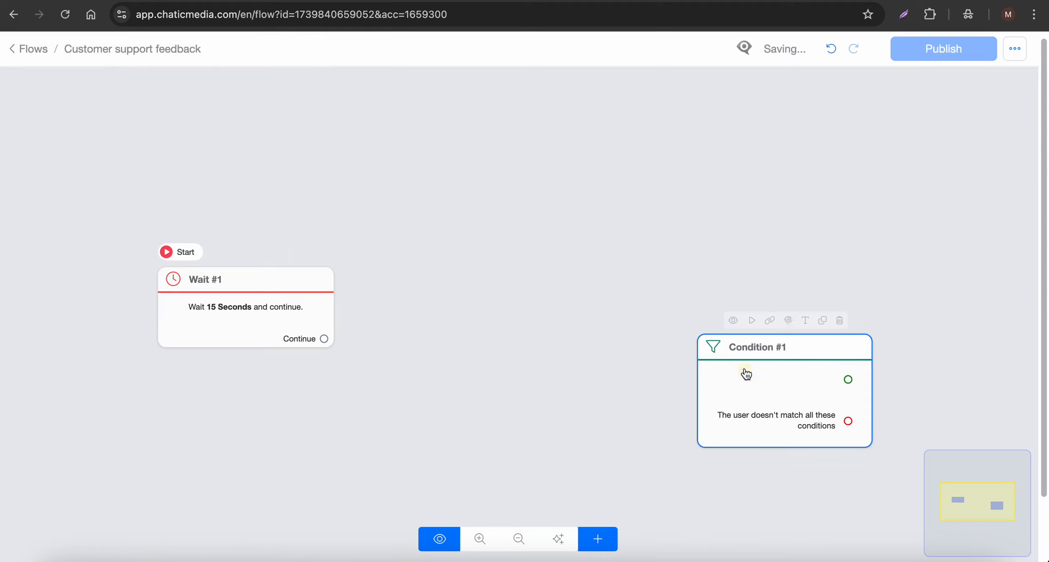
{"action": "left_click", "coordinate": [804, 385]}
{"action": "left_click", "coordinate": [232, 201]}
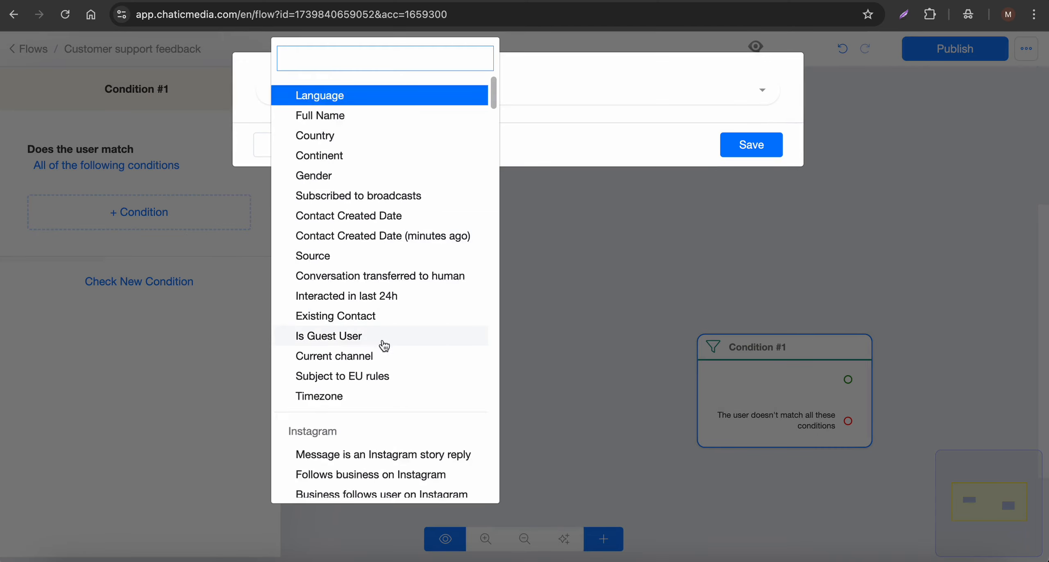
{"action": "scroll", "coordinate": [384, 346], "scroll_direction": "down", "scroll_amount": 10}
{"action": "scroll", "coordinate": [384, 345], "scroll_direction": "up", "scroll_amount": 3}
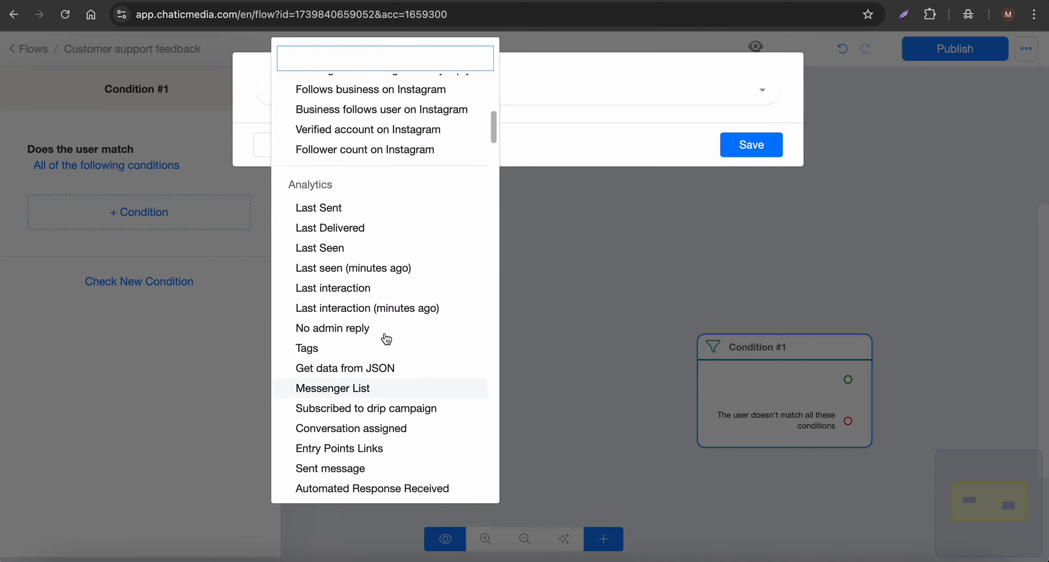
{"action": "scroll", "coordinate": [363, 303], "scroll_direction": "down", "scroll_amount": 1}
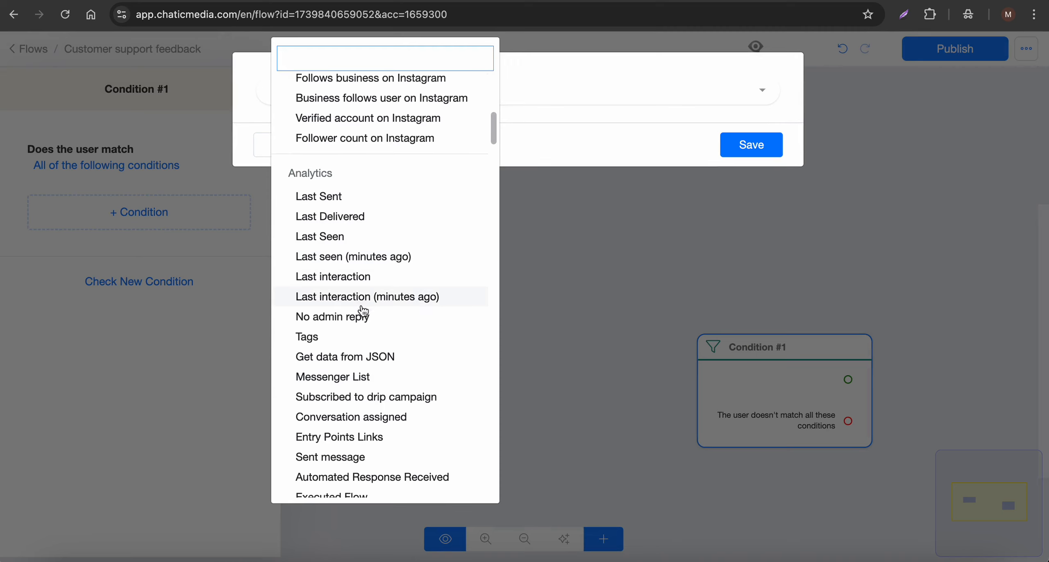
{"action": "left_click", "coordinate": [357, 323]}
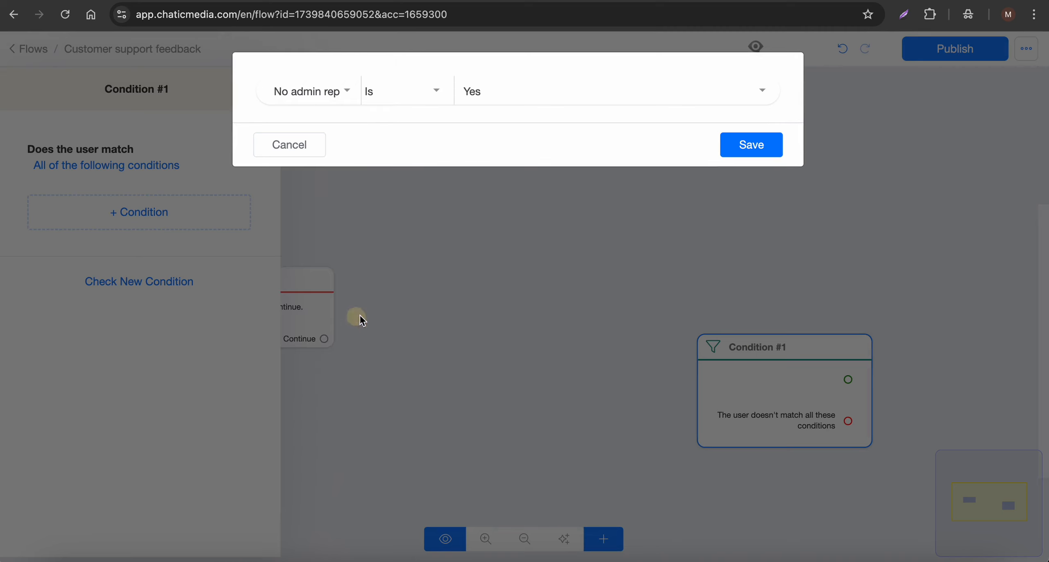
{"action": "left_click", "coordinate": [751, 145]}
Step: Connect the Wait step's Continue output to the Condition step
{"action": "left_click_drag", "start_coordinate": [796, 397], "coordinate": [577, 373]}
{"action": "left_click_drag", "start_coordinate": [324, 338], "coordinate": [475, 297]}
{"action": "left_click", "coordinate": [336, 327]}
{"action": "scroll", "coordinate": [504, 311], "scroll_direction": "up", "scroll_amount": 5}
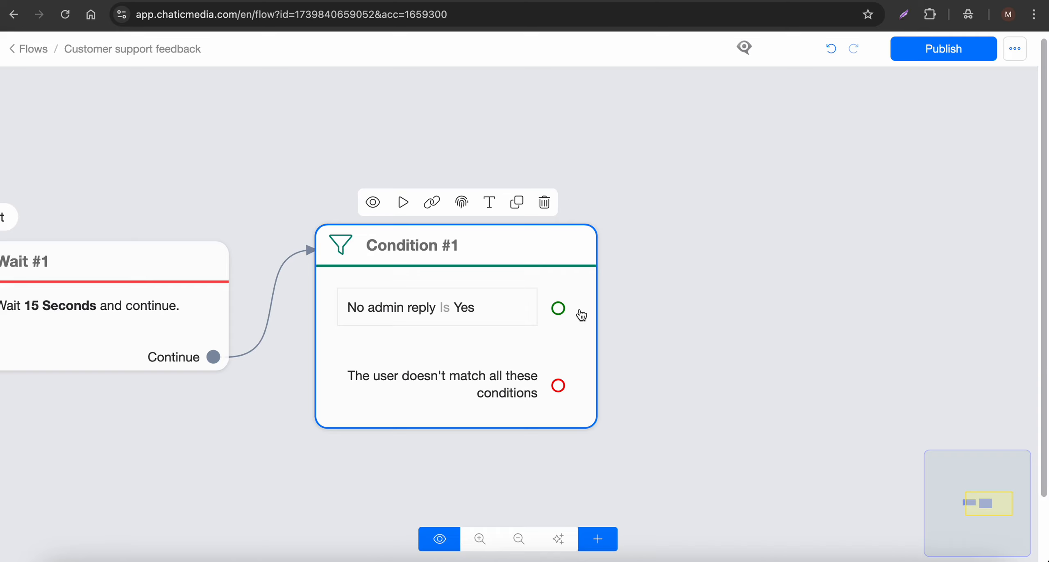
Step: Create a Send Message step from the Condition's non-matching output asking 'Hey, thanks for chatting with us today. How do you rate the support you received?'
{"action": "left_click_drag", "start_coordinate": [557, 389], "coordinate": [907, 124]}
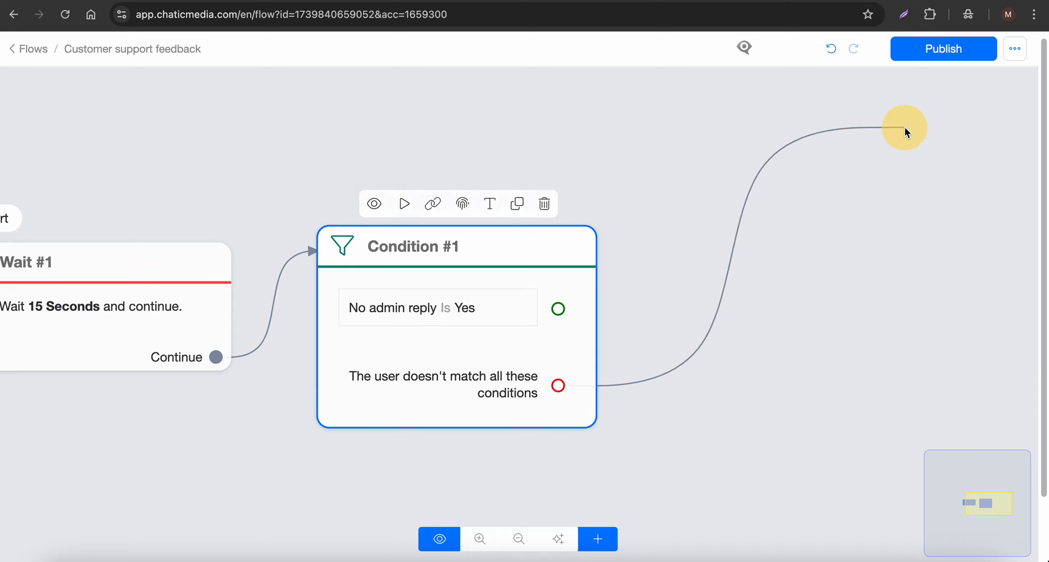
{"action": "left_click", "coordinate": [234, 353]}
{"action": "left_click", "coordinate": [55, 239]}
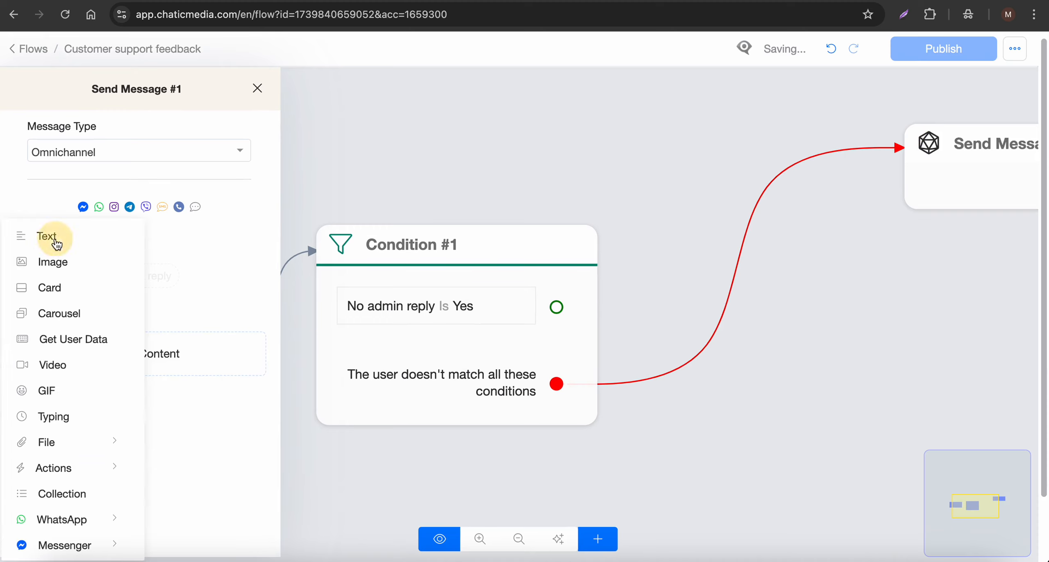
{"action": "left_click", "coordinate": [100, 249]}
{"action": "left_click", "coordinate": [518, 132]}
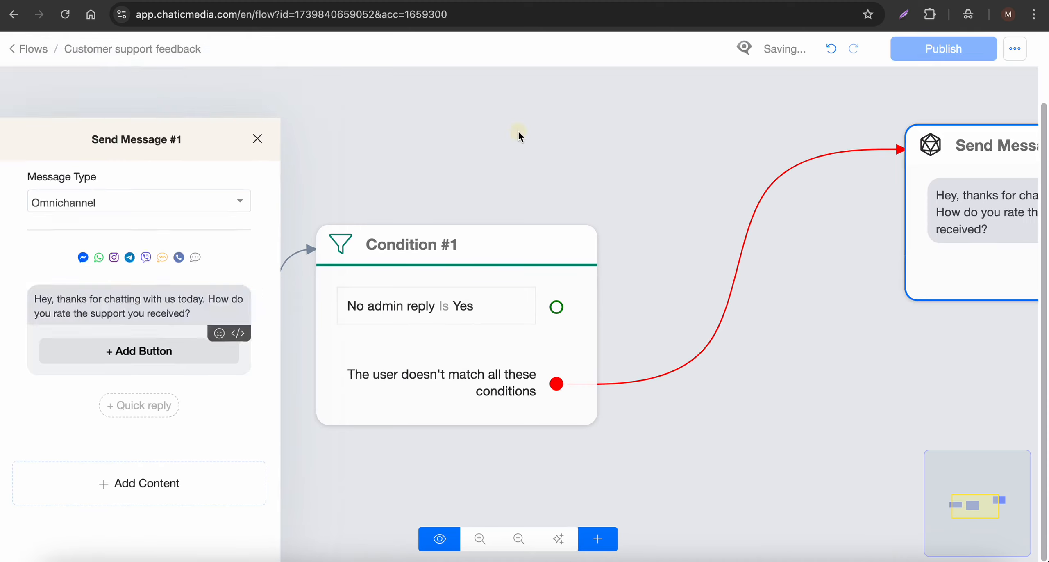
{"action": "scroll", "coordinate": [305, 135], "scroll_direction": "down", "scroll_amount": 3}
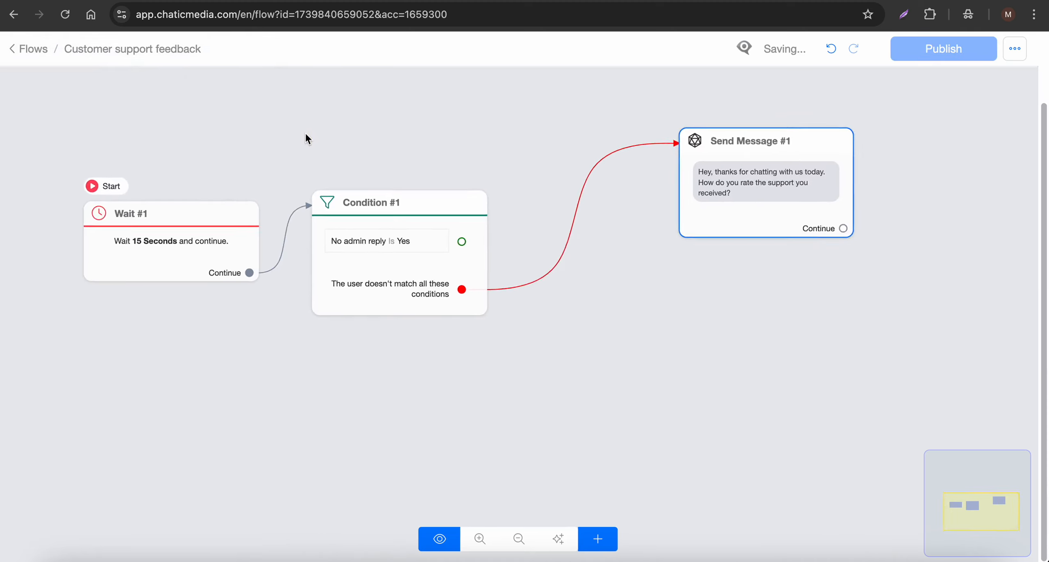
{"action": "scroll", "coordinate": [839, 187], "scroll_direction": "up", "scroll_amount": 5}
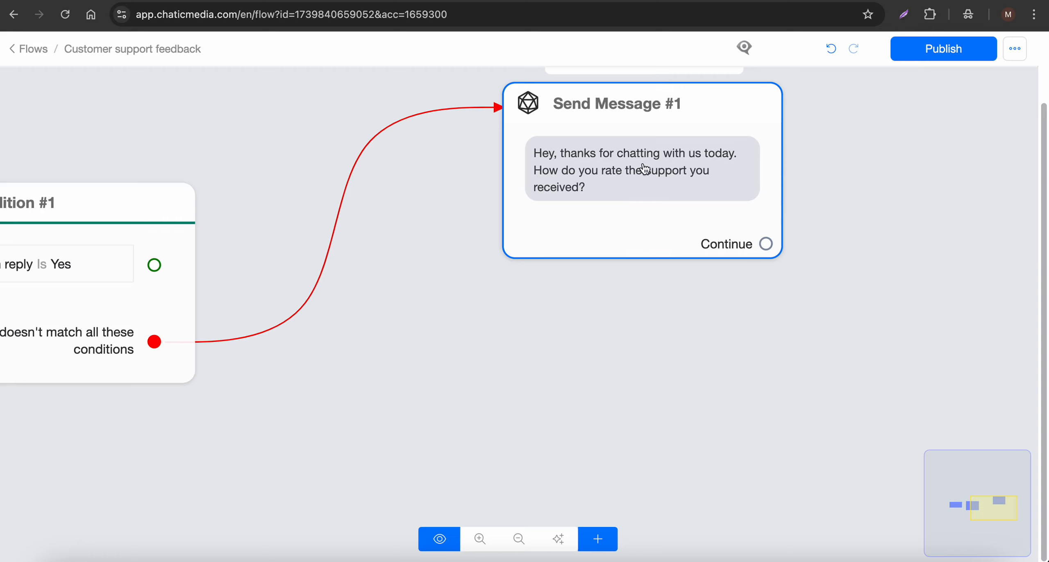
Step: Add a quick reply labelled Good! to the first Send Message step
{"action": "left_click", "coordinate": [630, 186]}
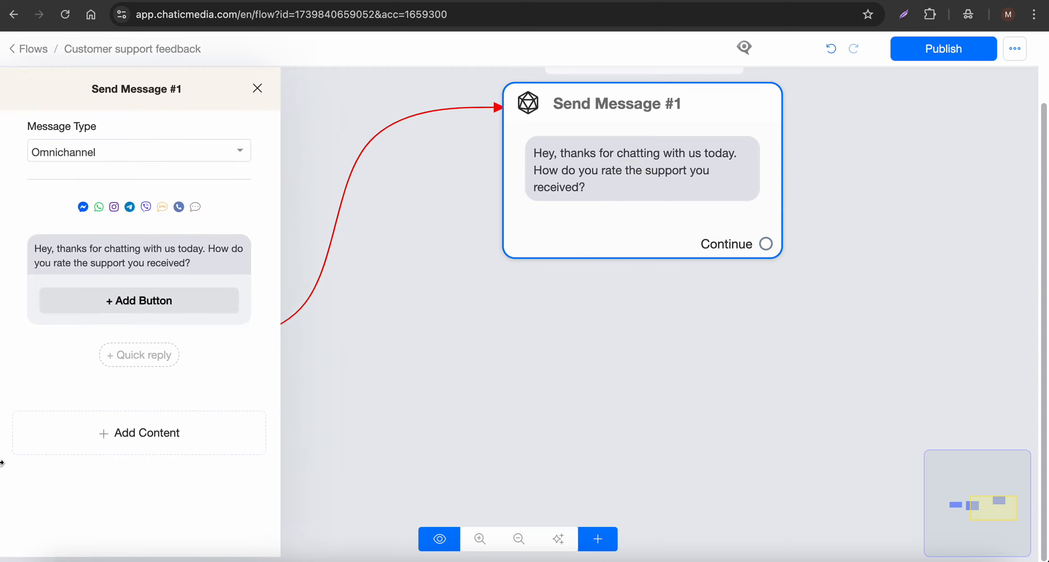
{"action": "left_click", "coordinate": [139, 355]}
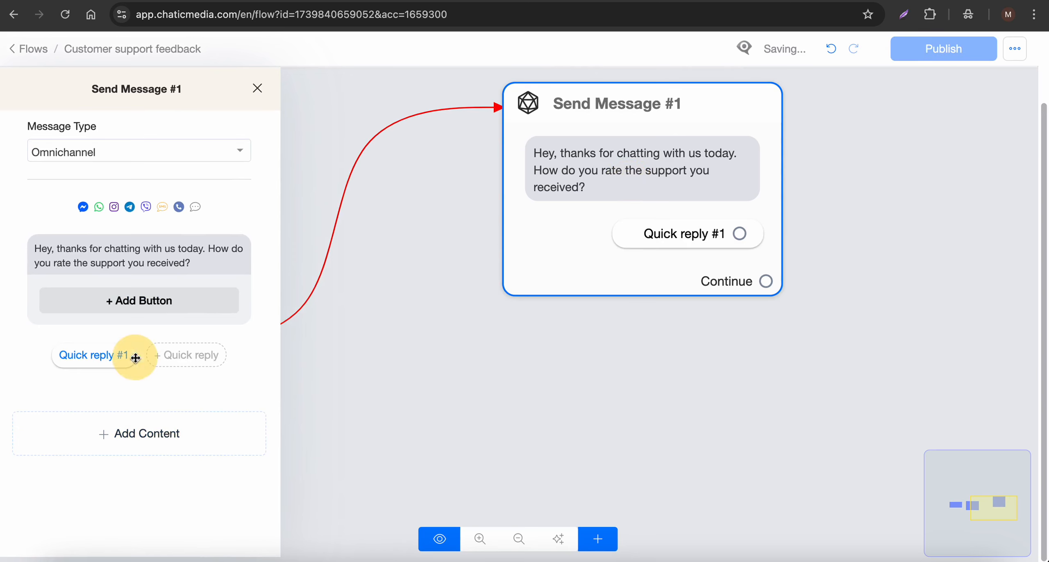
{"action": "left_click", "coordinate": [110, 355]}
{"action": "left_click_drag", "start_coordinate": [371, 123], "coordinate": [290, 119]}
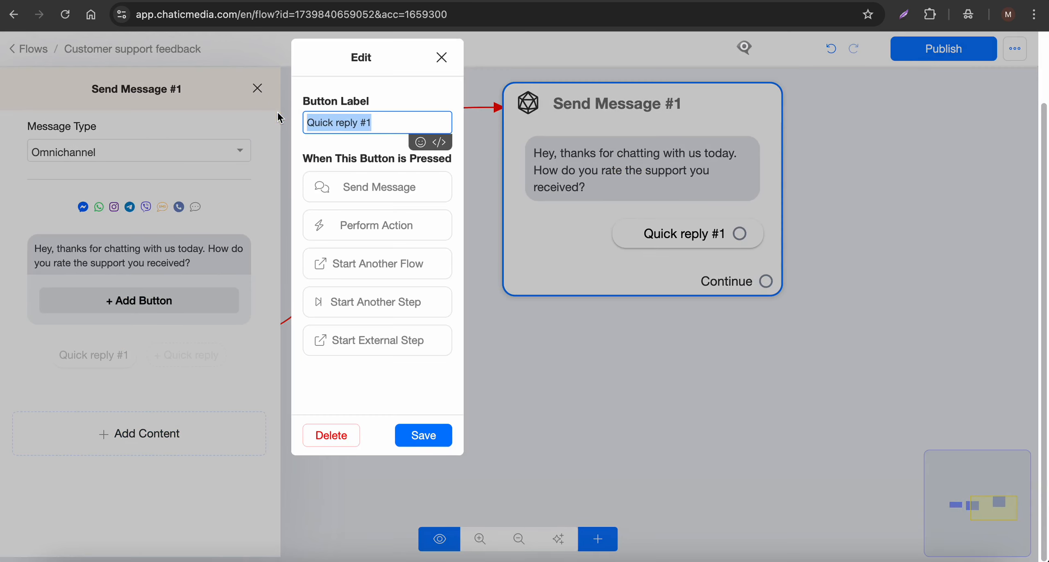
{"action": "type", "text": "Good!"}
{"action": "left_click", "coordinate": [422, 435]}
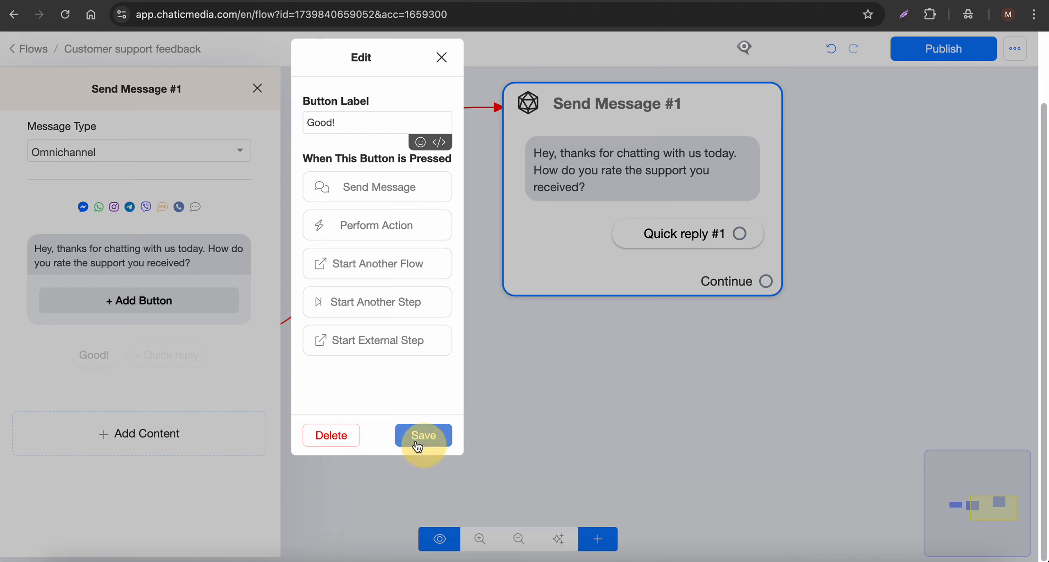
Step: Add a second quick reply labelled Bad! to the same message
{"action": "left_click", "coordinate": [185, 355]}
{"action": "left_click", "coordinate": [135, 358]}
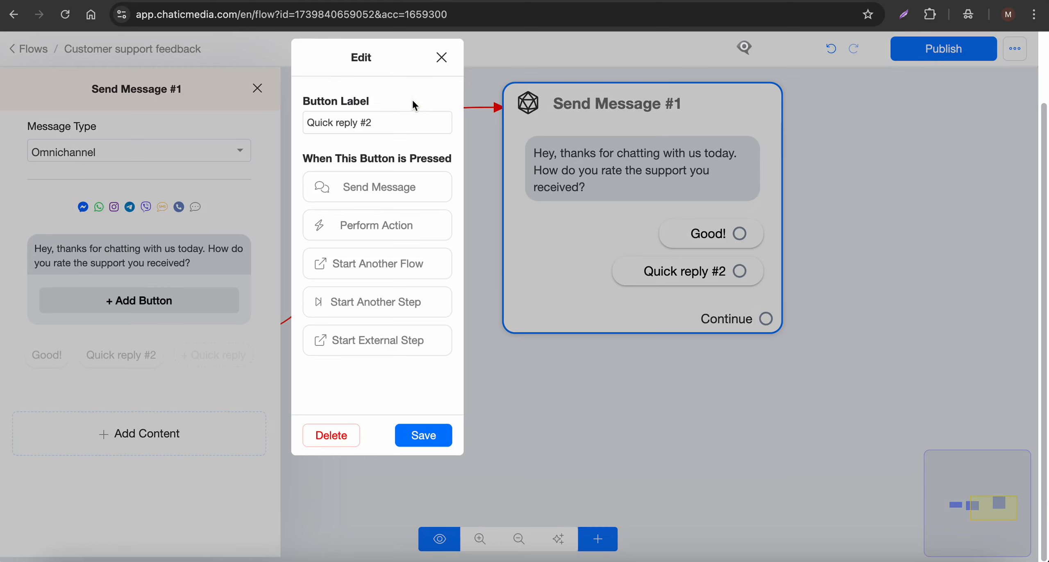
{"action": "left_click_drag", "start_coordinate": [410, 123], "coordinate": [260, 117]}
{"action": "type", "text": "Bad"}
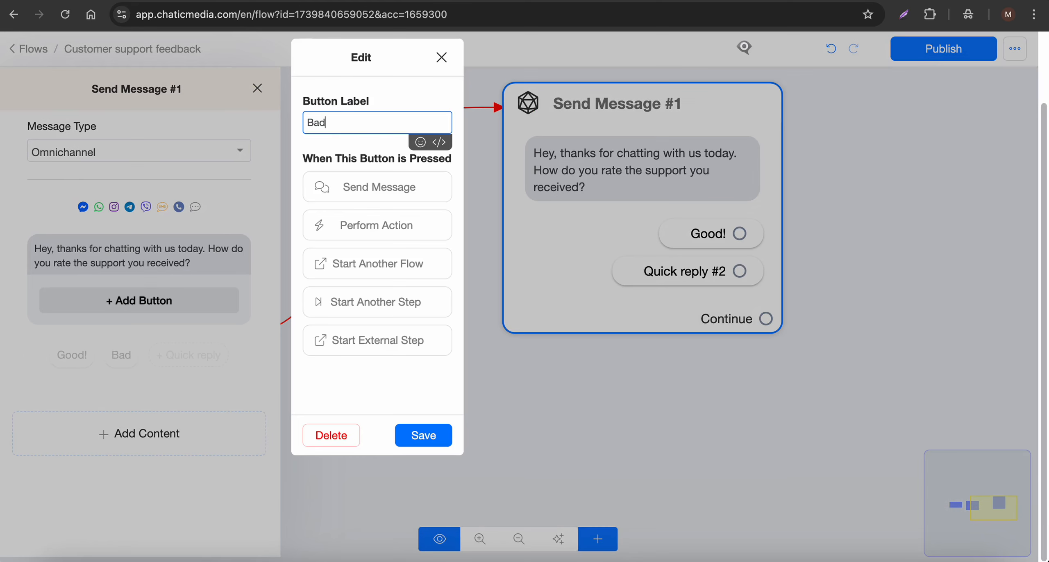
{"action": "type", "text": "!"}
{"action": "left_click", "coordinate": [423, 434]}
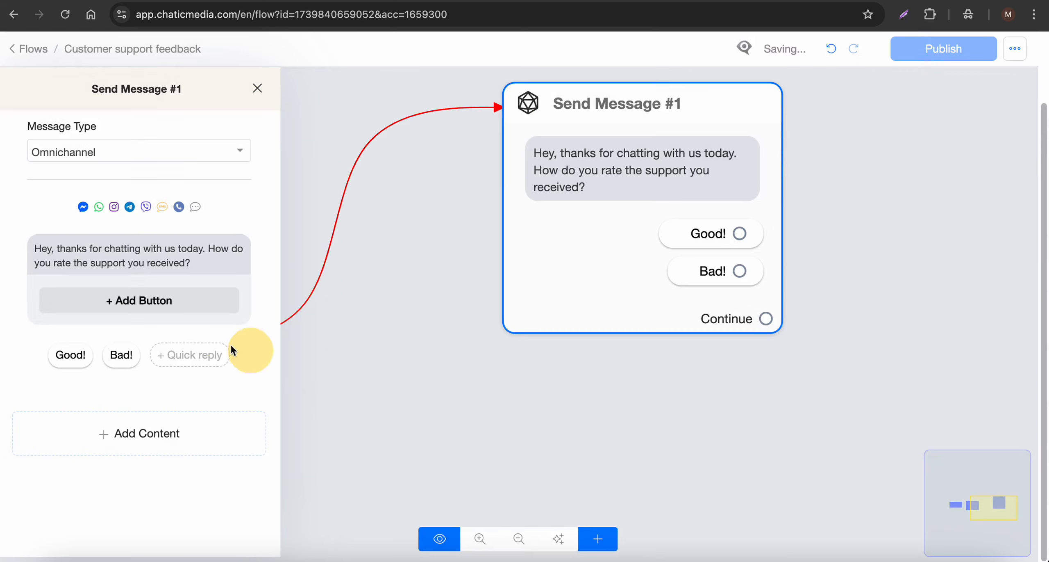
Step: Insert a thumbs-up emoji at the start of the Good! quick reply label
{"action": "left_click", "coordinate": [76, 358]}
{"action": "left_click", "coordinate": [312, 123]}
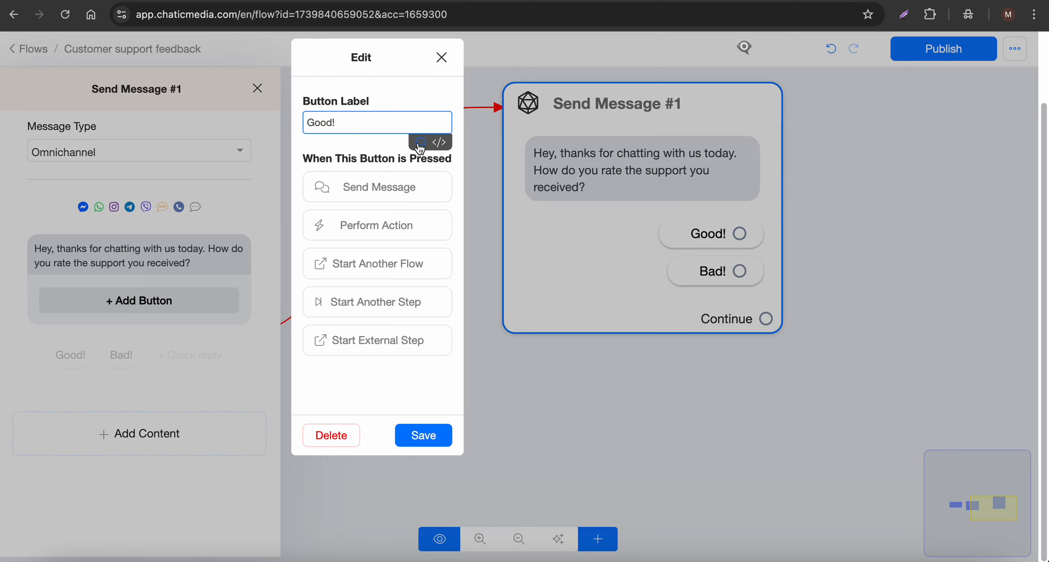
{"action": "key", "text": "ctrl+super+space"}
{"action": "left_click", "coordinate": [312, 146]}
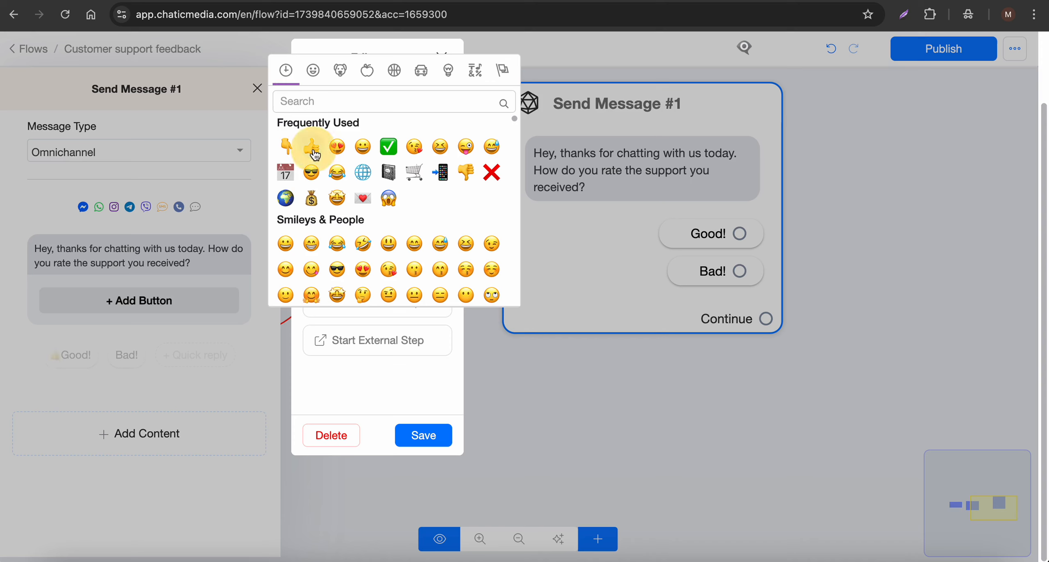
{"action": "left_click", "coordinate": [440, 404]}
{"action": "left_click", "coordinate": [424, 435]}
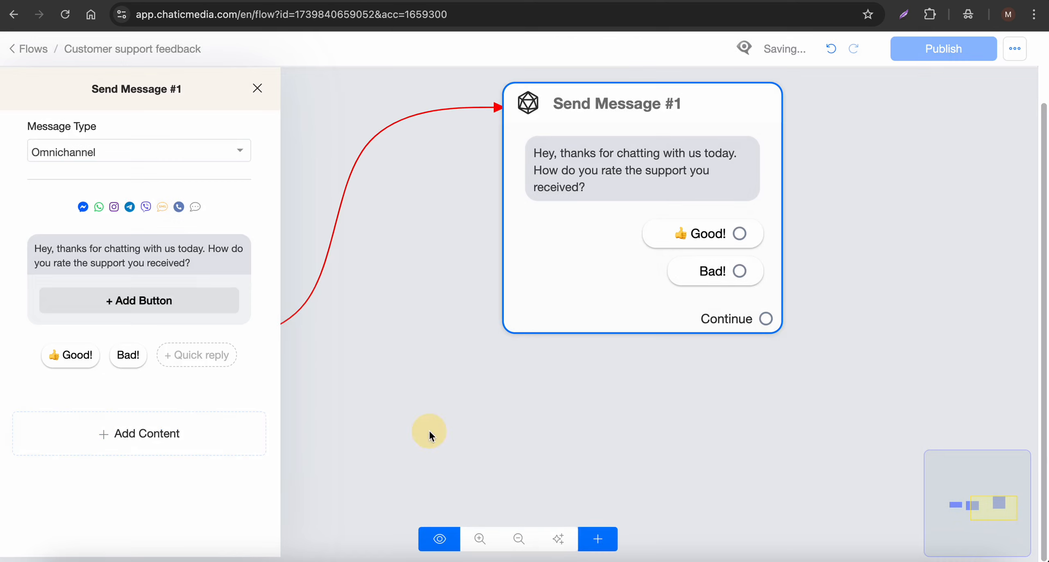
Step: Insert a thumbs-down emoji at the start of the Bad! quick reply label
{"action": "left_click", "coordinate": [124, 355]}
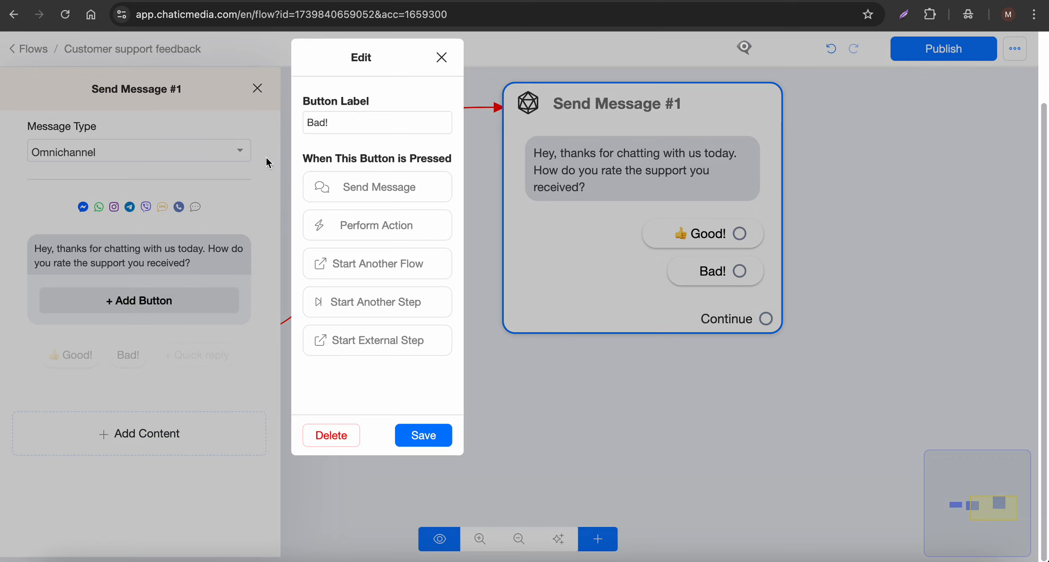
{"action": "left_click", "coordinate": [303, 121]}
{"action": "left_click", "coordinate": [418, 141]}
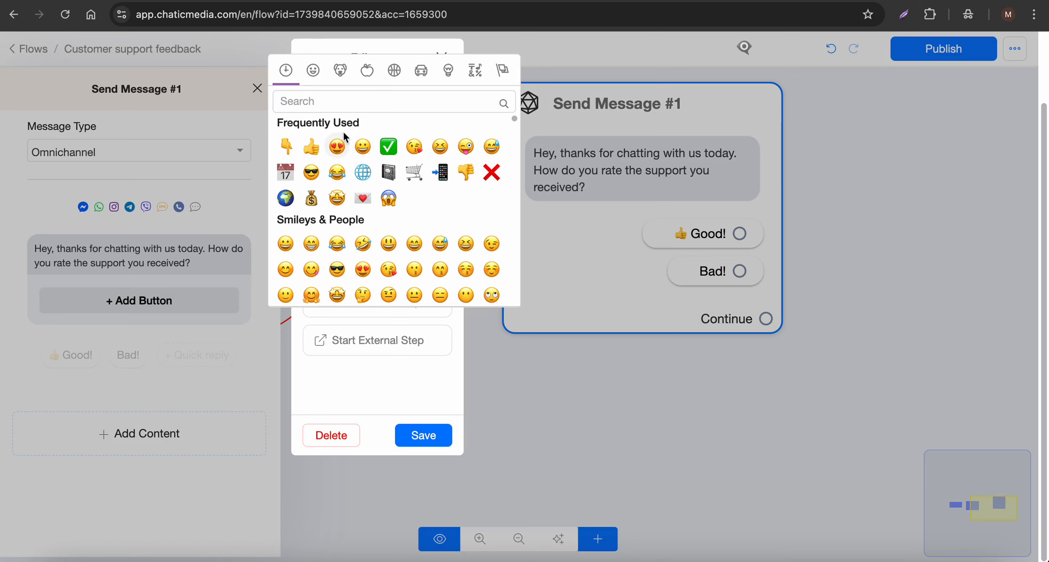
{"action": "left_click", "coordinate": [466, 172]}
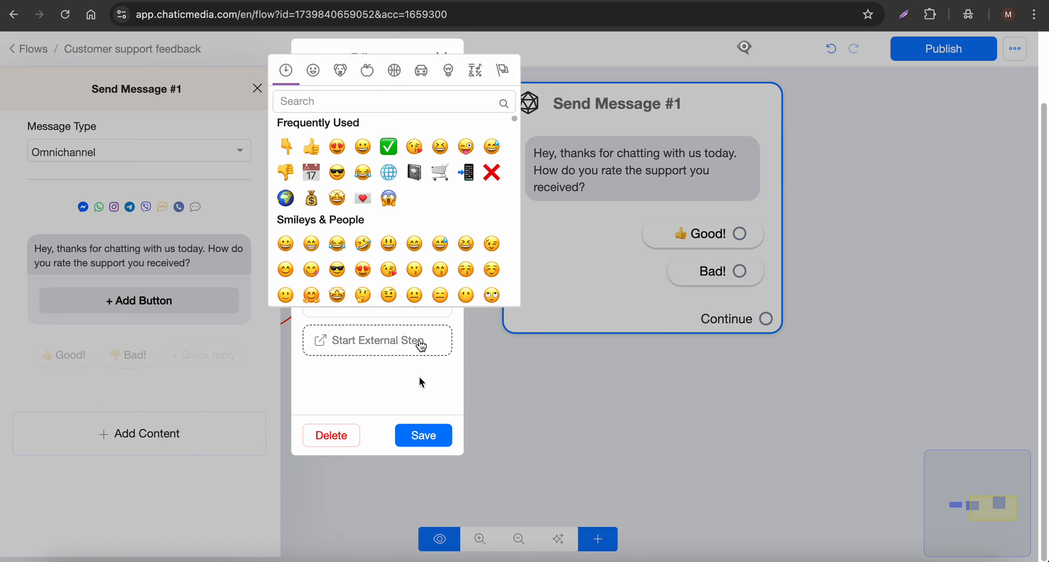
{"action": "left_click", "coordinate": [423, 435]}
{"action": "left_click", "coordinate": [422, 437]}
Step: Connect the Good! reply to a new Send Message step with the text 'Great have a great day!'
{"action": "scroll", "coordinate": [370, 273], "scroll_direction": "down", "scroll_amount": 5}
{"action": "scroll", "coordinate": [622, 217], "scroll_direction": "up", "scroll_amount": 5}
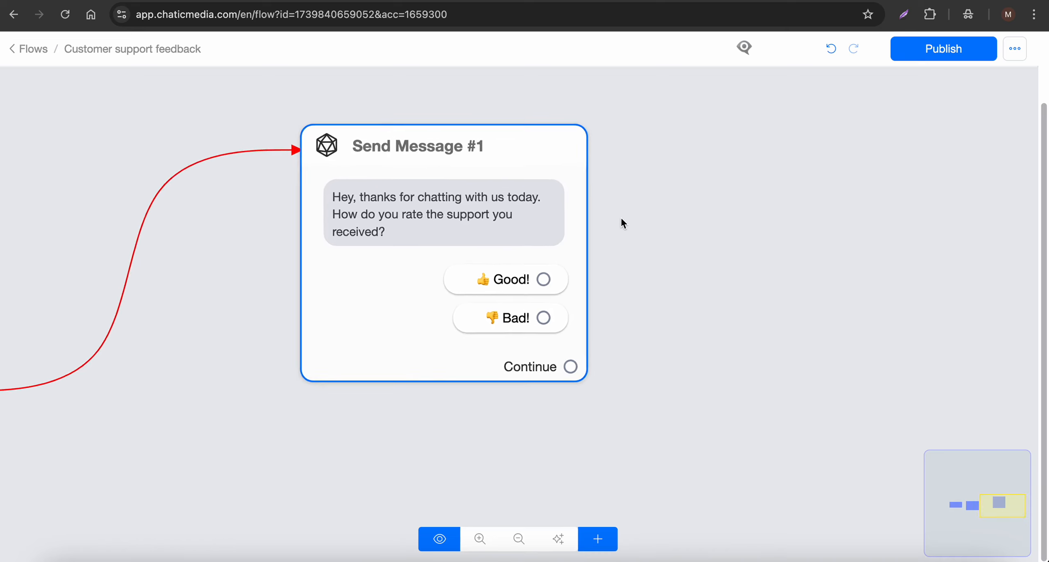
{"action": "left_click_drag", "start_coordinate": [457, 279], "coordinate": [383, 360]}
{"action": "left_click_drag", "start_coordinate": [462, 363], "coordinate": [672, 182]}
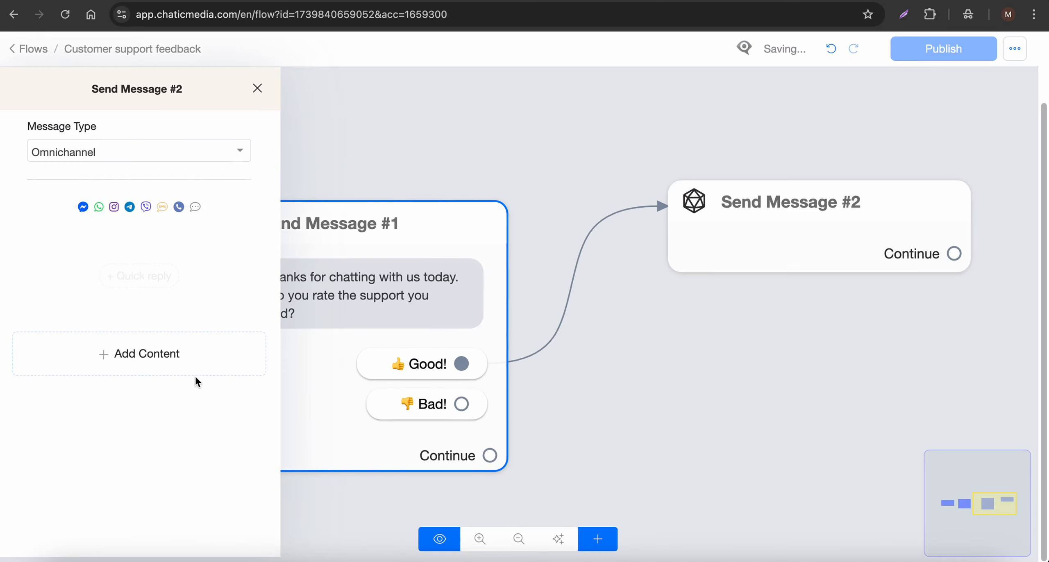
{"action": "left_click", "coordinate": [195, 374]}
{"action": "left_click", "coordinate": [45, 236]}
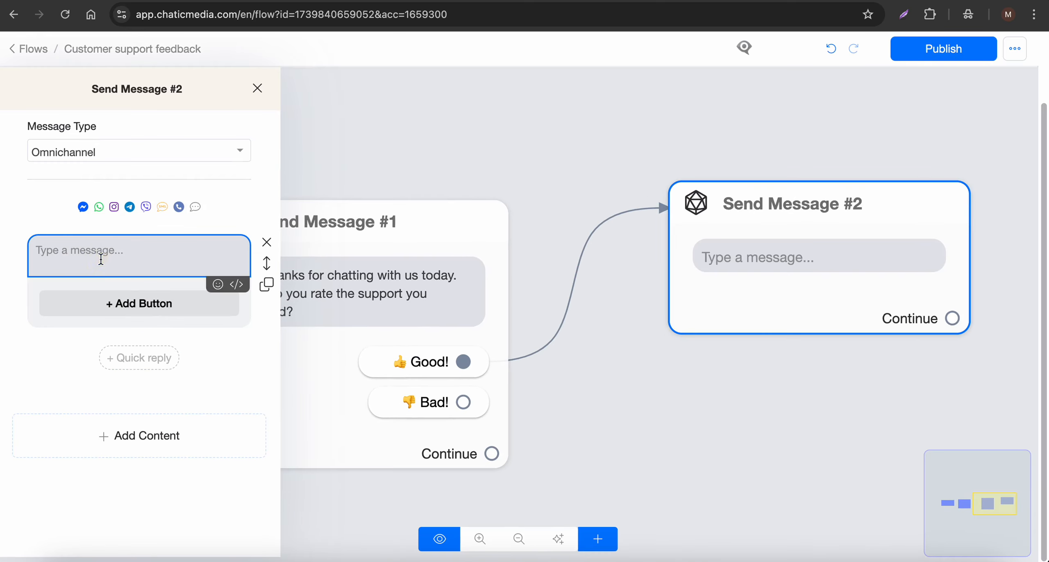
{"action": "type", "text": "Great"}
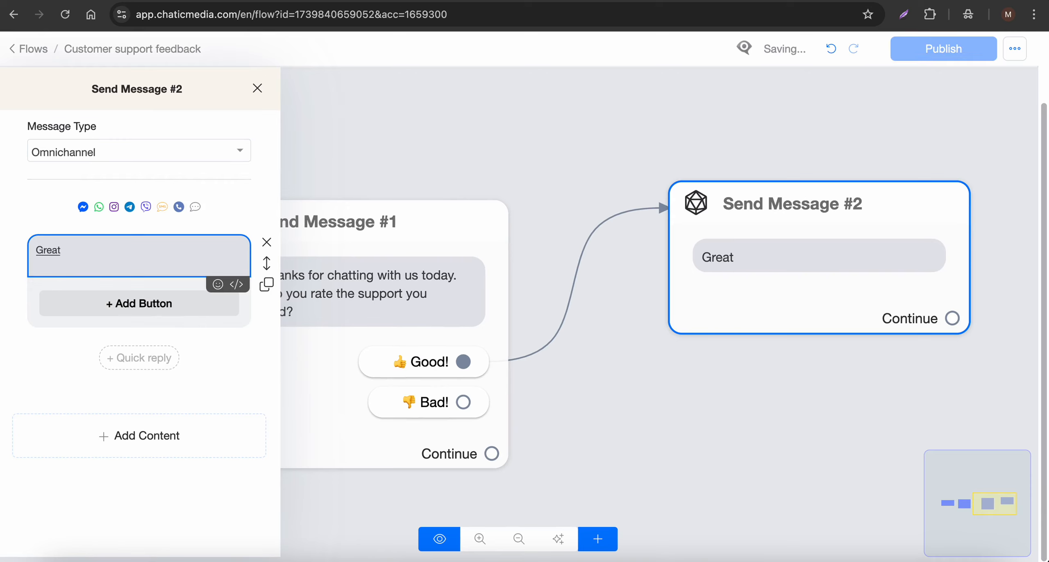
{"action": "type", "text": " have a great day!"}
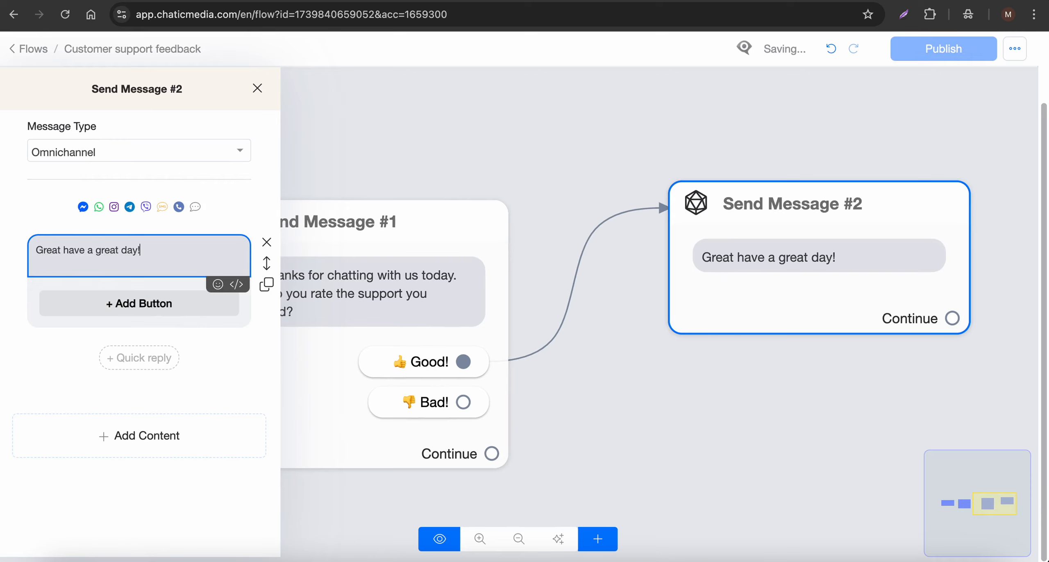
Step: Connect the Bad! reply to a new Send Message step with the text 'Sorry to hear that please ask more details'
{"action": "left_click", "coordinate": [553, 104]}
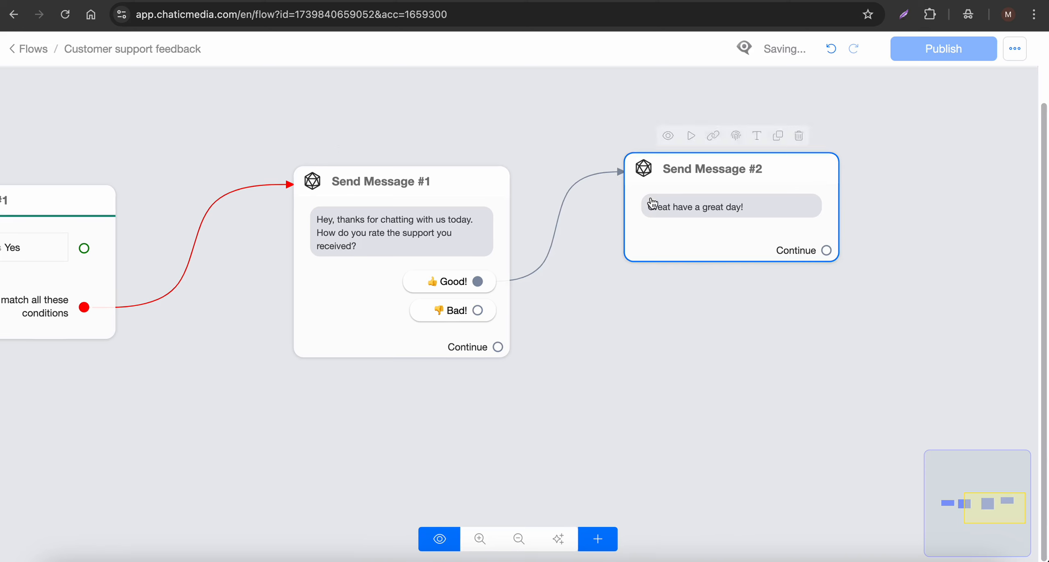
{"action": "left_click", "coordinate": [479, 311]}
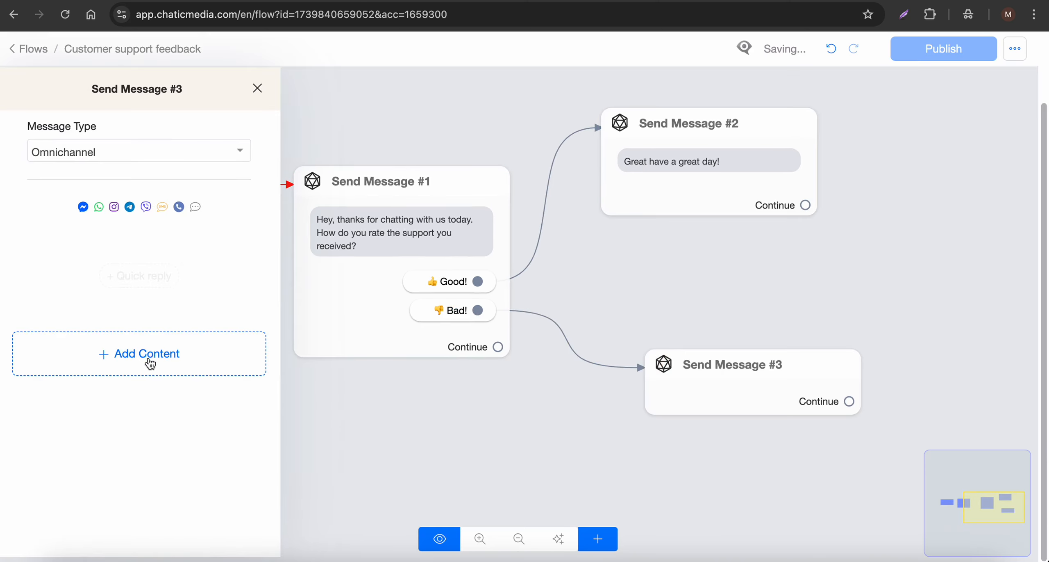
{"action": "left_click", "coordinate": [147, 359]}
{"action": "left_click", "coordinate": [60, 240]}
{"action": "left_click", "coordinate": [160, 263]}
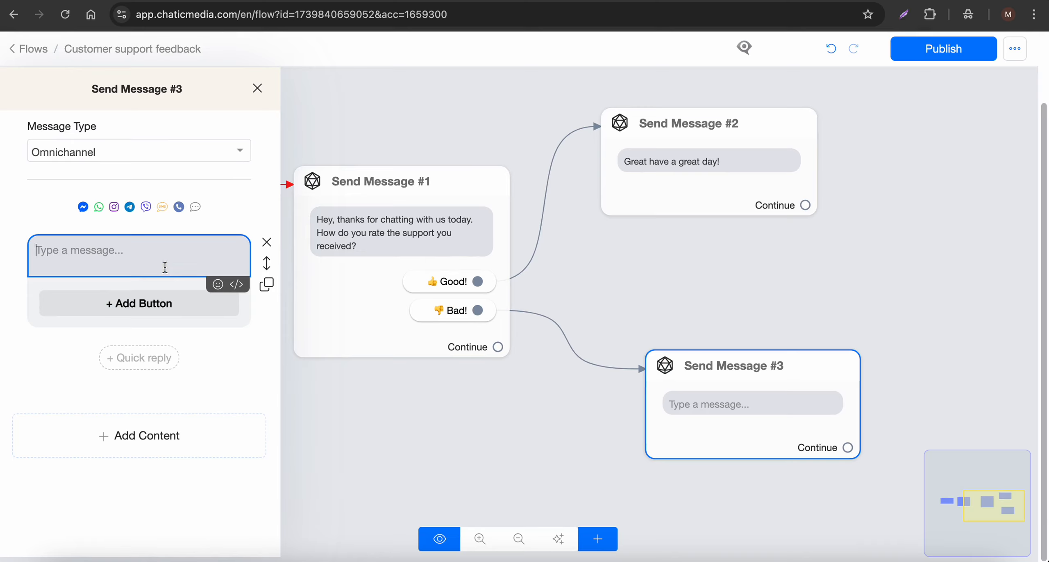
{"action": "type", "text": "Sorry to"}
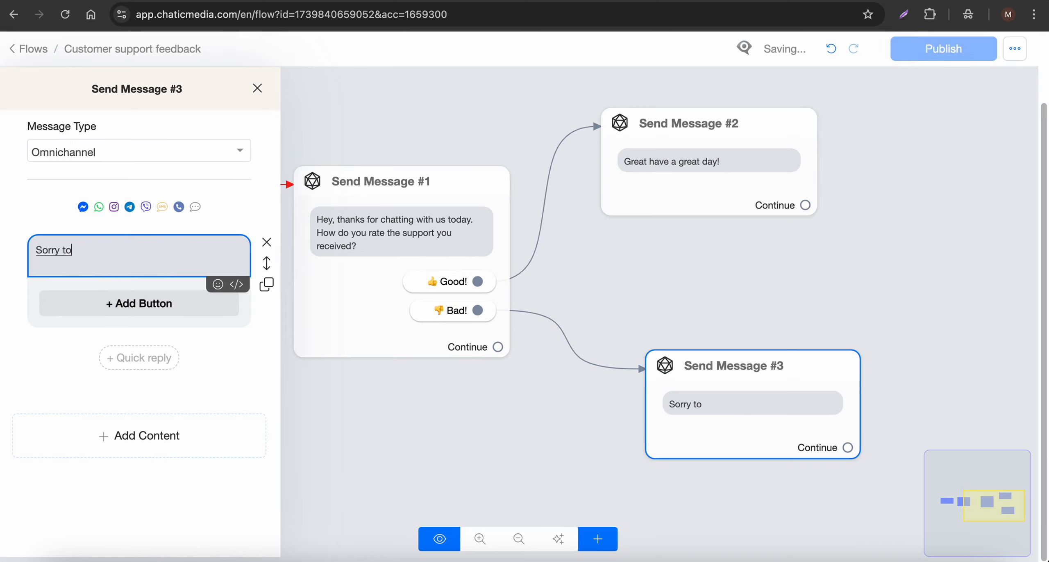
{"action": "type", "text": " hear that"}
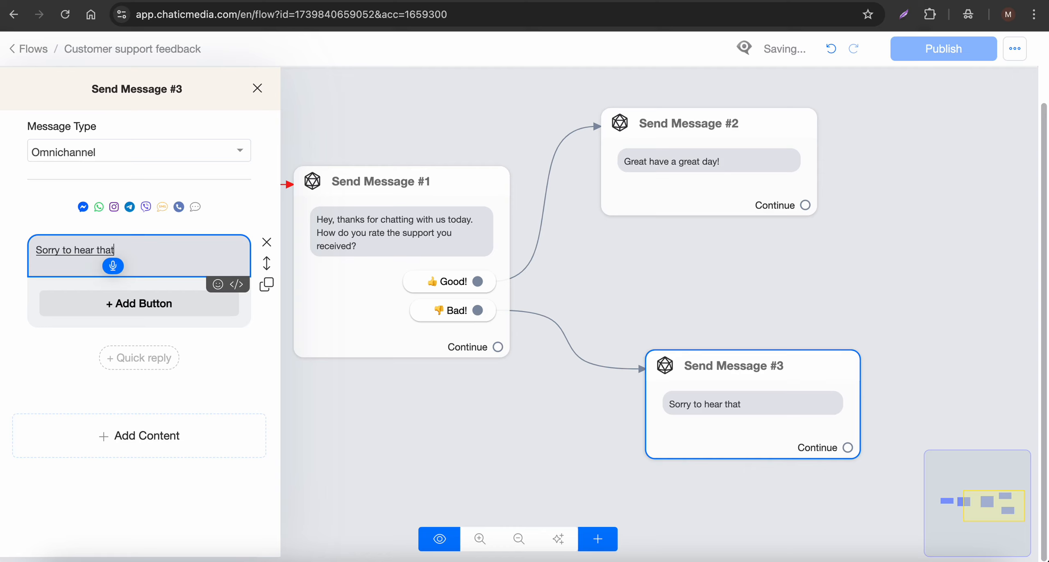
{"action": "type", "text": " please ask more details"}
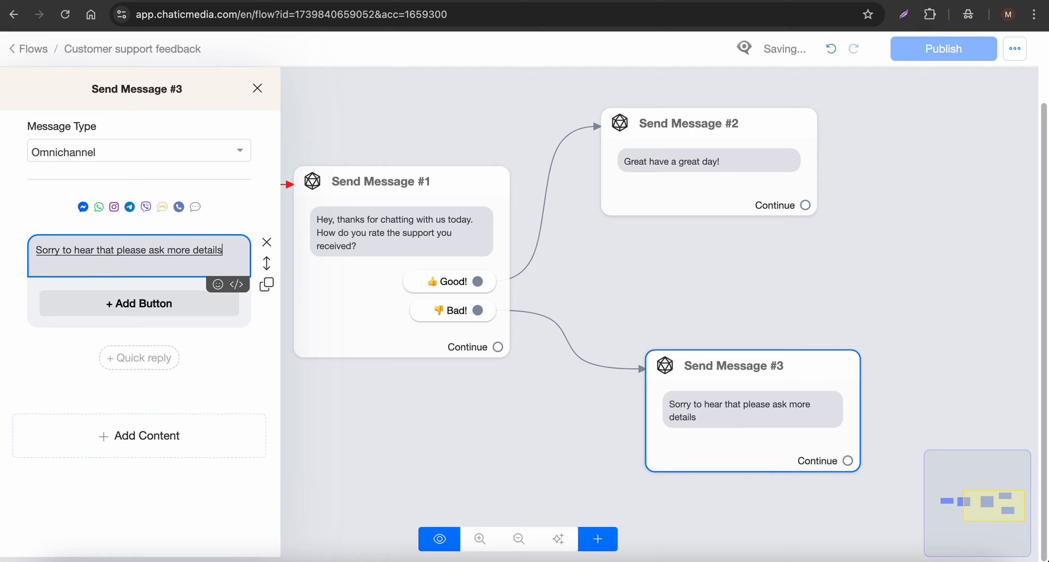
{"action": "type", "text": " on how we can improve your"}
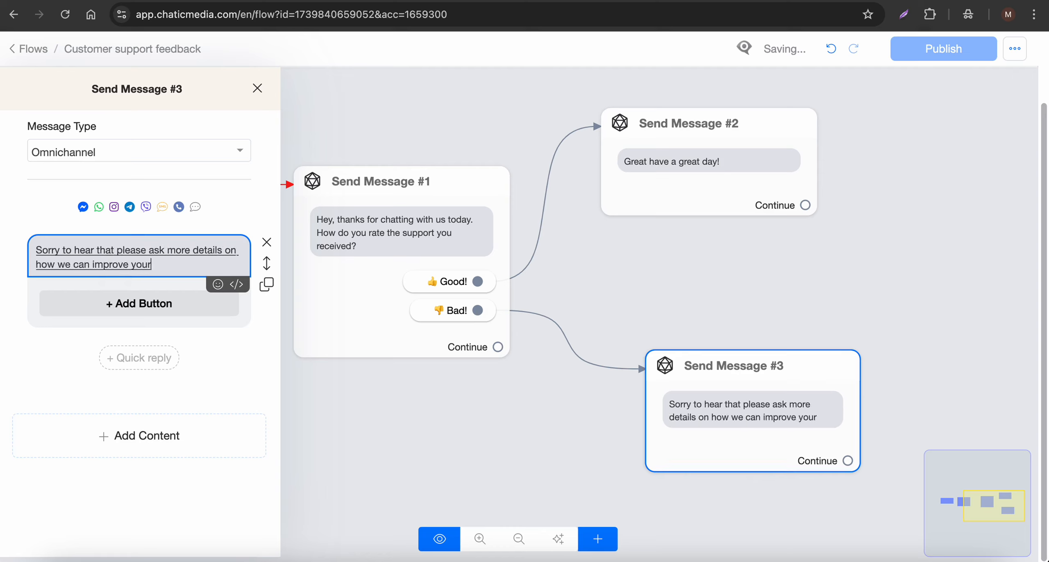
{"action": "type", "text": " experience further."}
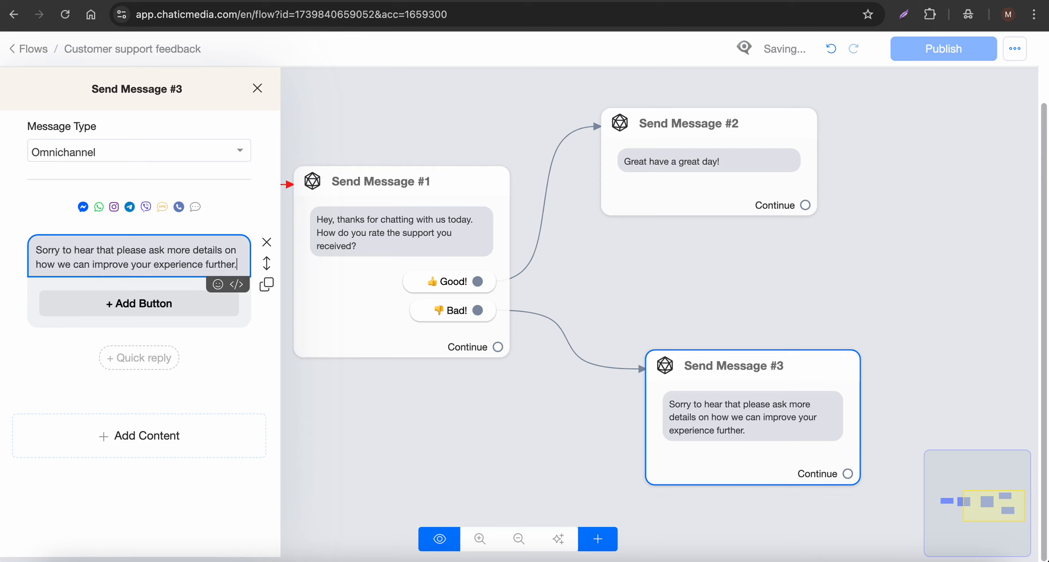
Step: Extend the Bad! reply message so it reads 'Sorry to hear that please ask more details on how we can improve your experience further.'
{"action": "left_click", "coordinate": [728, 275]}
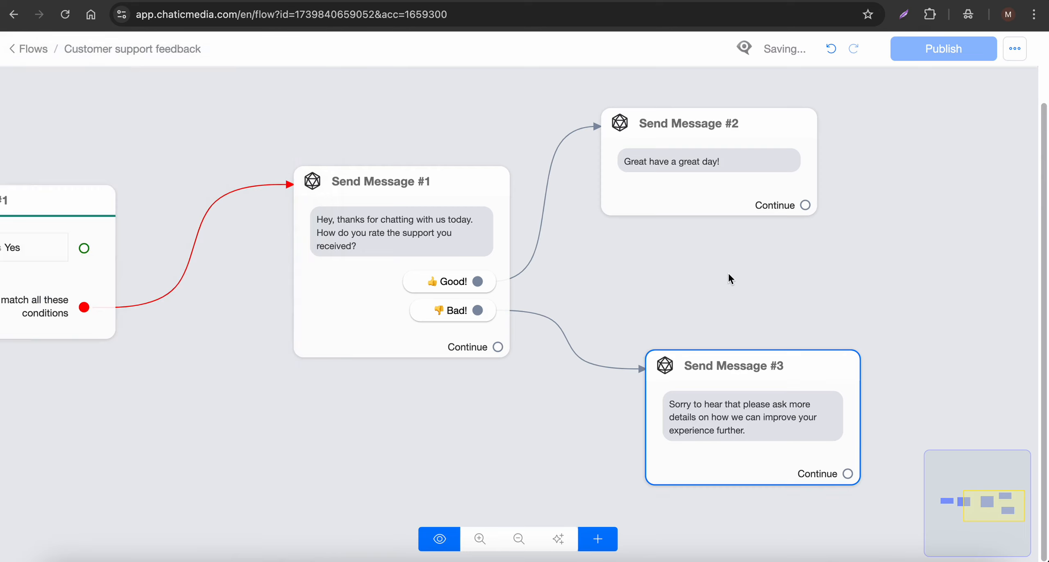
Step: Add a new Actions step set to Transfer Conversation to bot
{"action": "scroll", "coordinate": [728, 274], "scroll_direction": "down", "scroll_amount": 2}
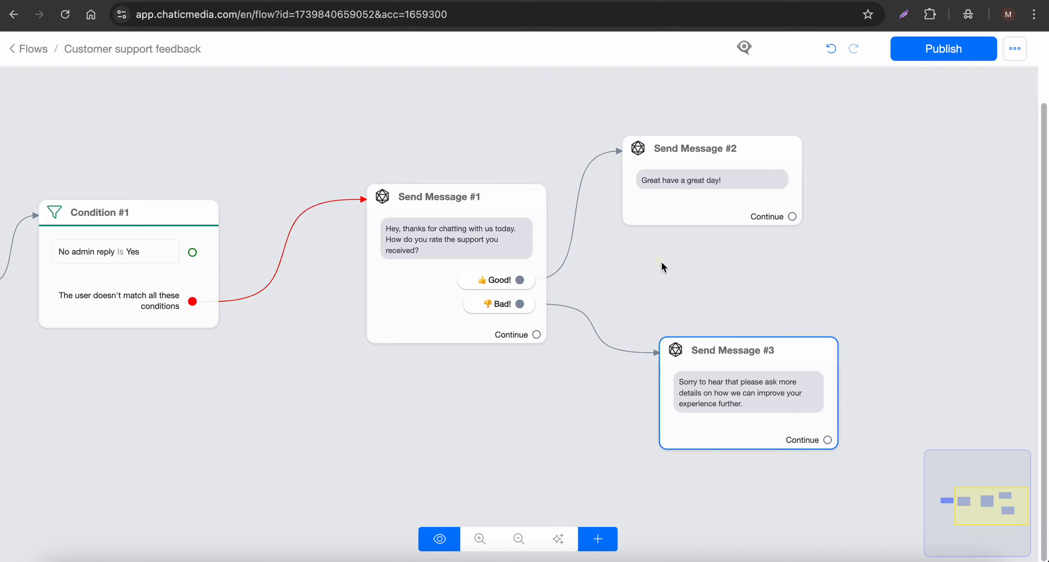
{"action": "left_click_drag", "start_coordinate": [661, 262], "coordinate": [855, 222]}
{"action": "left_click", "coordinate": [66, 227]}
{"action": "mouse_move", "coordinate": [65, 262]}
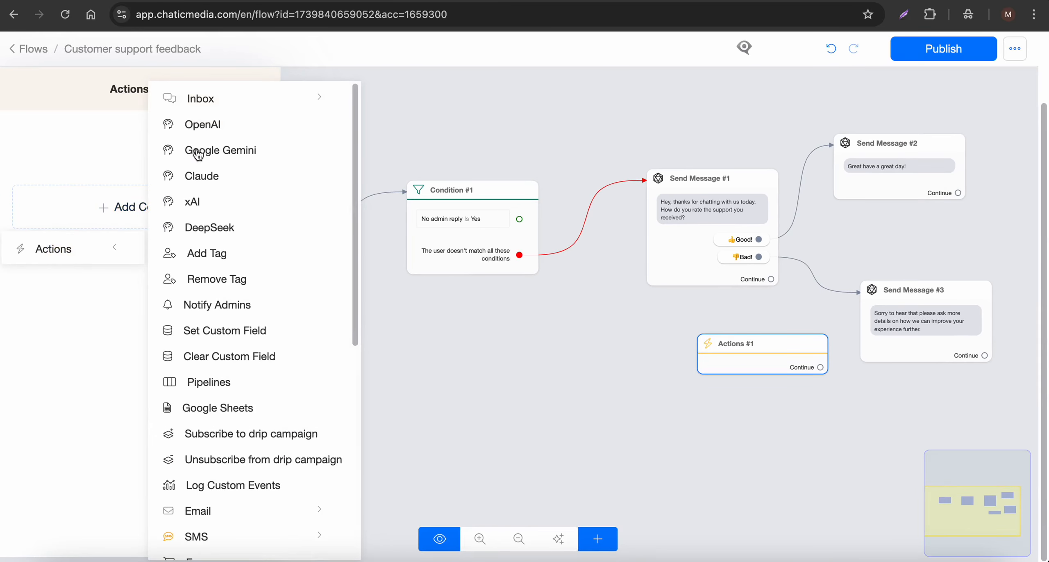
{"action": "mouse_move", "coordinate": [201, 107]}
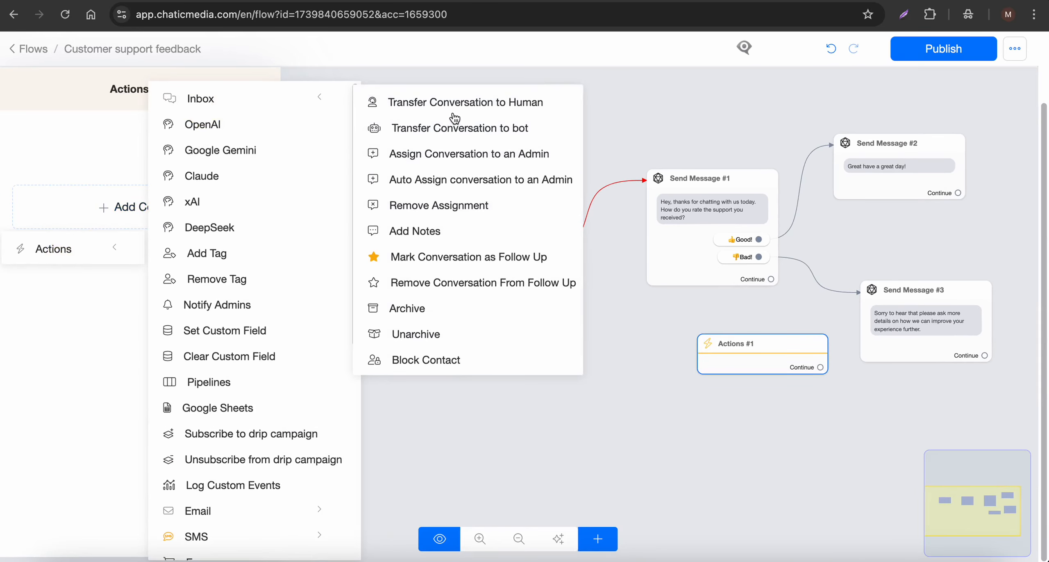
{"action": "left_click", "coordinate": [437, 130]}
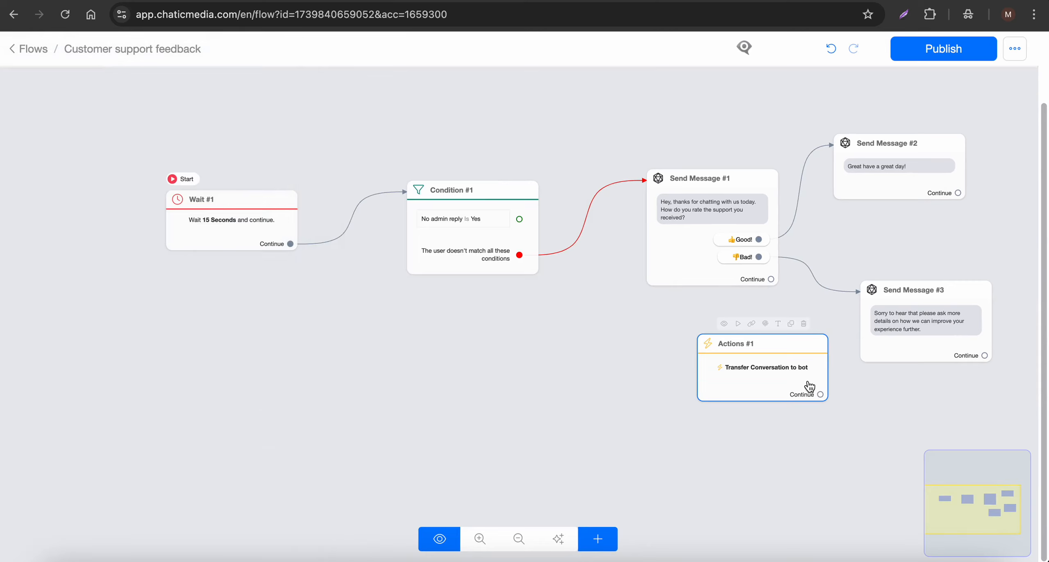
Step: Place the Transfer Conversation to bot action between Wait #1 and Condition #1, connecting Wait to it and it to the condition
{"action": "left_click_drag", "start_coordinate": [803, 381], "coordinate": [733, 372]}
{"action": "left_click_drag", "start_coordinate": [658, 367], "coordinate": [382, 343]}
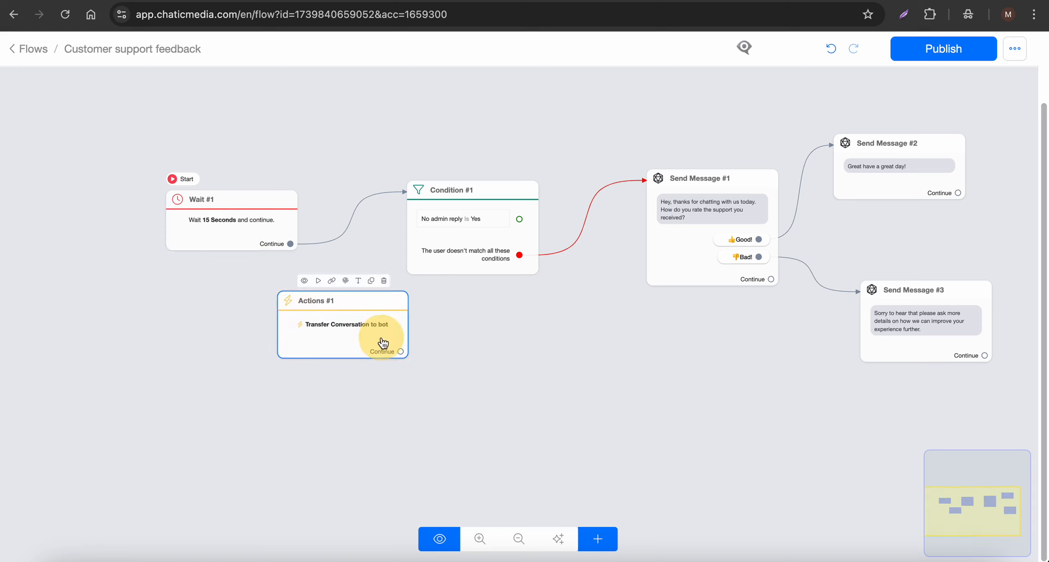
{"action": "left_click_drag", "start_coordinate": [290, 244], "coordinate": [287, 324]}
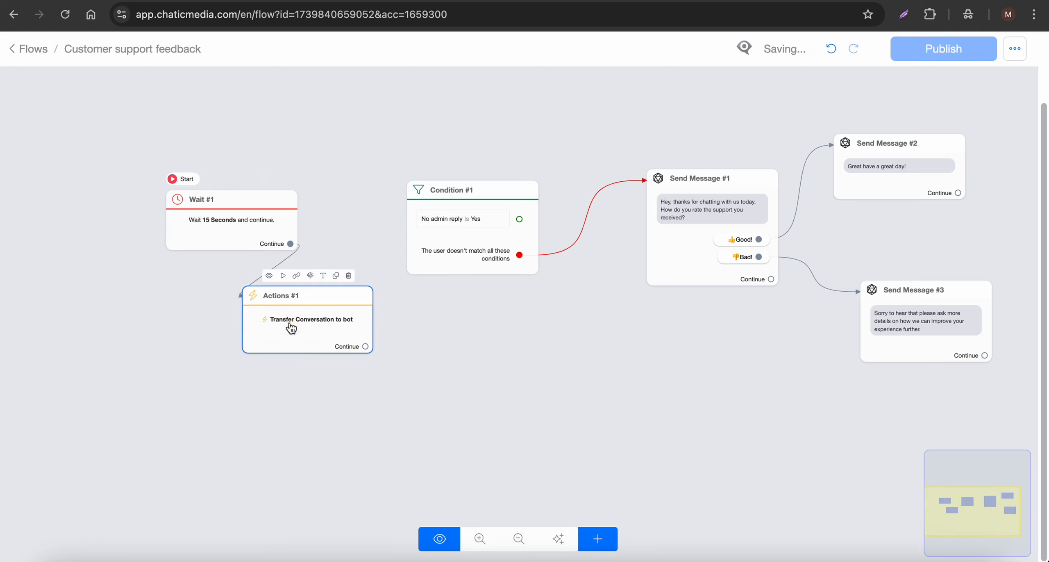
{"action": "left_click_drag", "start_coordinate": [365, 346], "coordinate": [430, 226]}
{"action": "left_click_drag", "start_coordinate": [265, 220], "coordinate": [66, 228]}
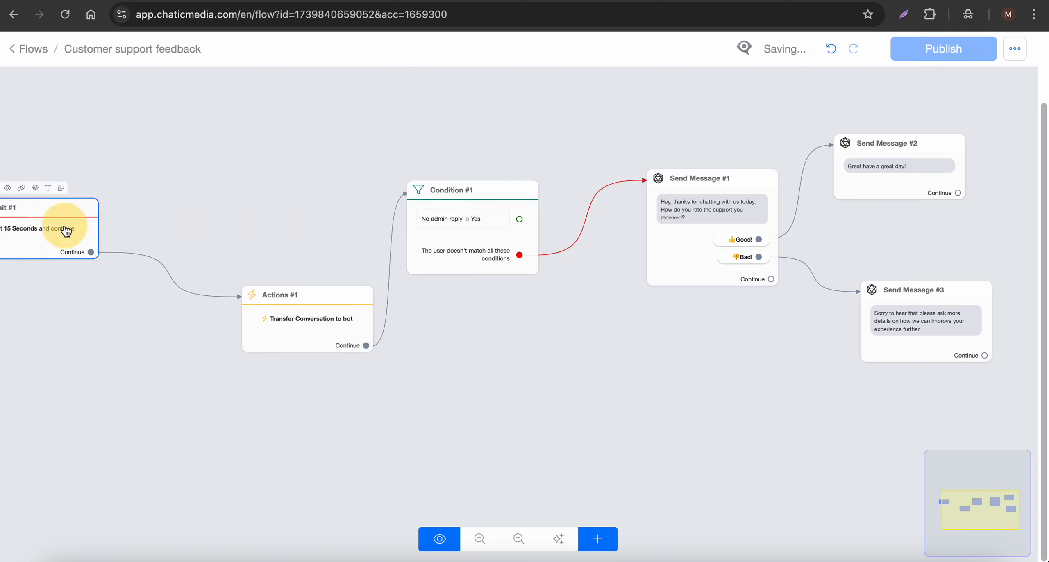
{"action": "left_click_drag", "start_coordinate": [281, 315], "coordinate": [216, 248]}
Step: Examine the rearranged flow from the Wait step through both reply messages
{"action": "scroll", "coordinate": [406, 158], "scroll_direction": "down", "scroll_amount": 3}
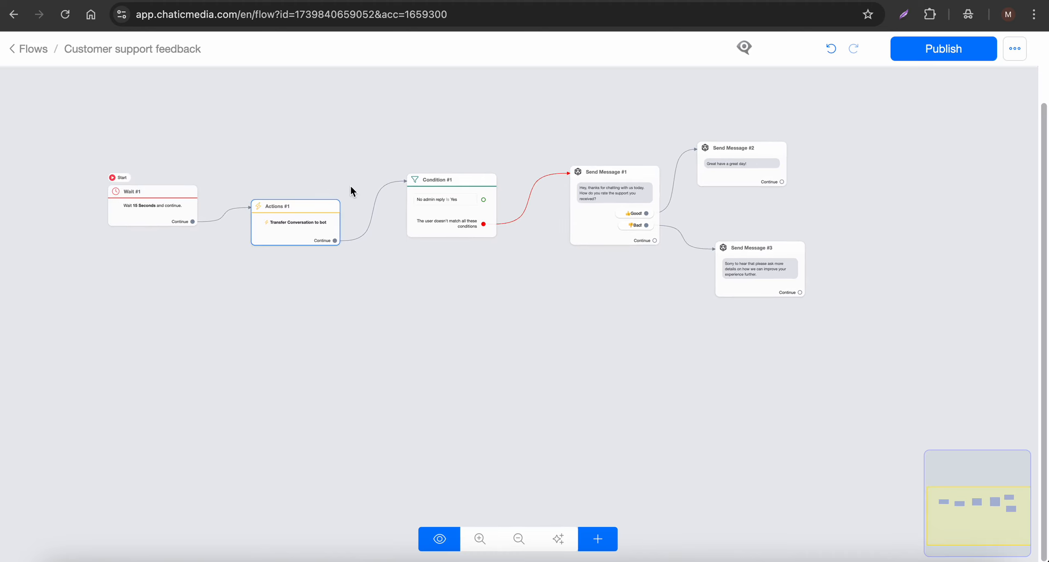
{"action": "scroll", "coordinate": [192, 226], "scroll_direction": "up", "scroll_amount": 2}
{"action": "mouse_move", "coordinate": [332, 226]}
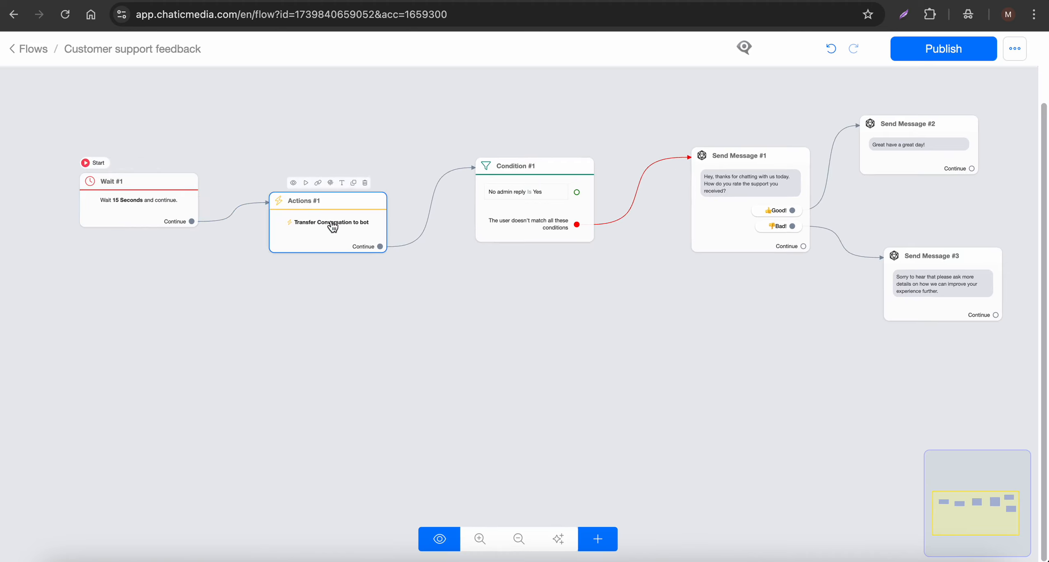
{"action": "scroll", "coordinate": [324, 227], "scroll_direction": "up", "scroll_amount": 3}
{"action": "scroll", "coordinate": [321, 230], "scroll_direction": "down", "scroll_amount": 3}
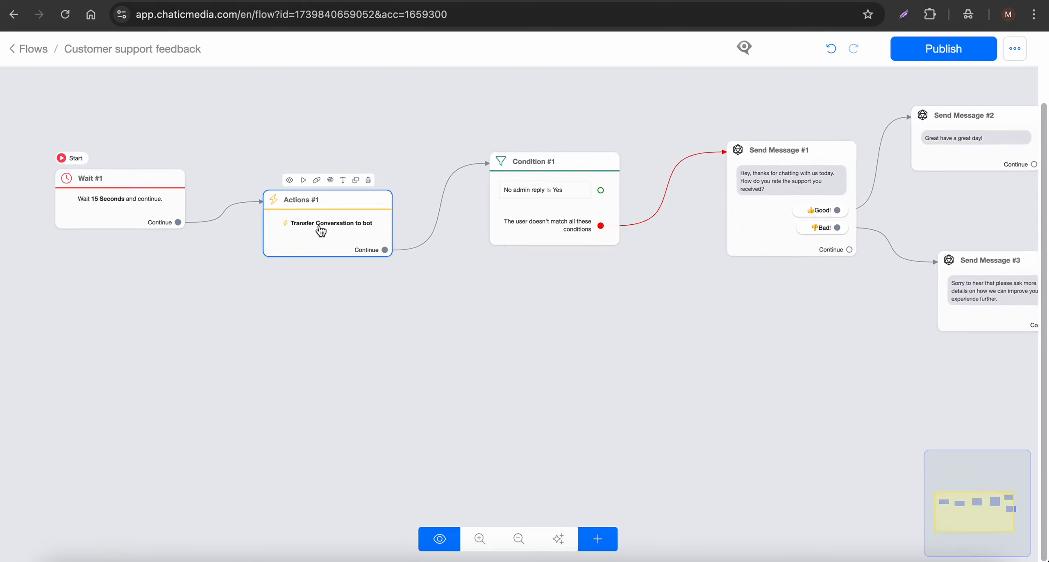
{"action": "scroll", "coordinate": [554, 269], "scroll_direction": "right", "scroll_amount": 5}
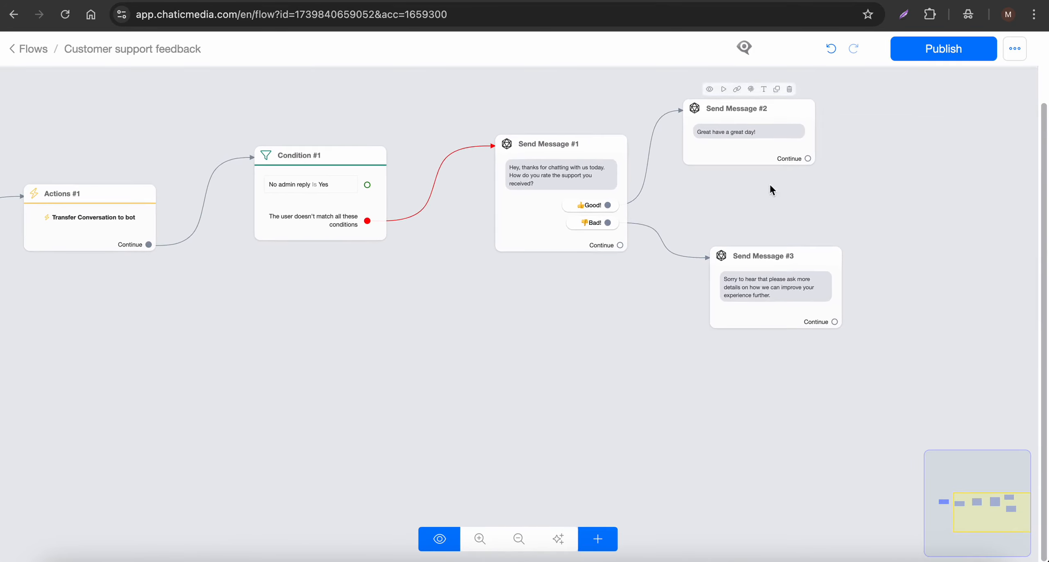
Step: Add a second Actions step on the canvas next to Send Message #3
{"action": "left_click_drag", "start_coordinate": [776, 188], "coordinate": [646, 184]}
{"action": "scroll", "coordinate": [646, 185], "scroll_direction": "down", "scroll_amount": 3}
{"action": "scroll", "coordinate": [662, 201], "scroll_direction": "up", "scroll_amount": 4}
{"action": "scroll", "coordinate": [648, 256], "scroll_direction": "up", "scroll_amount": 3}
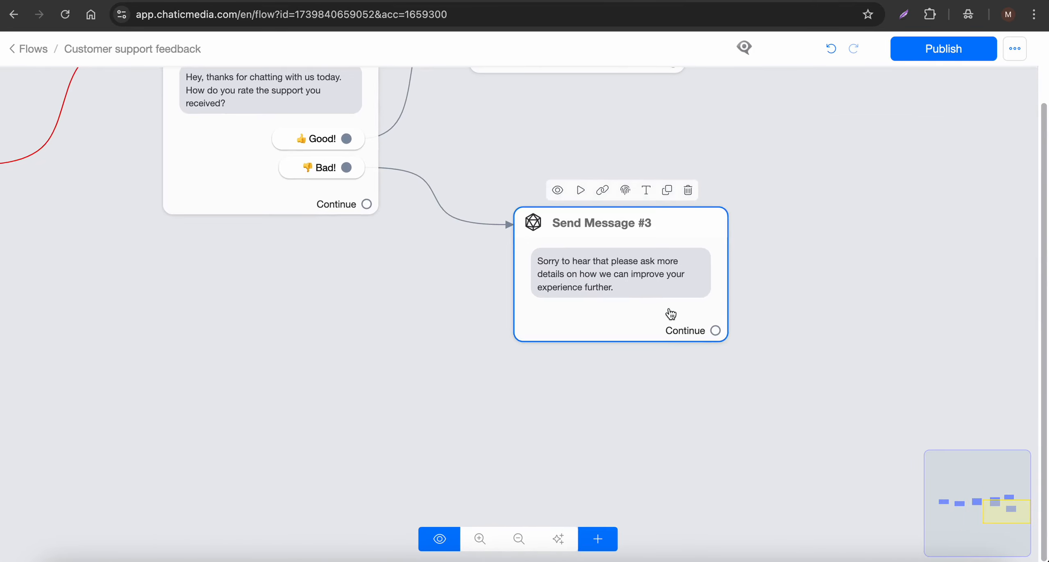
{"action": "left_click", "coordinate": [595, 529]}
{"action": "left_click", "coordinate": [635, 361]}
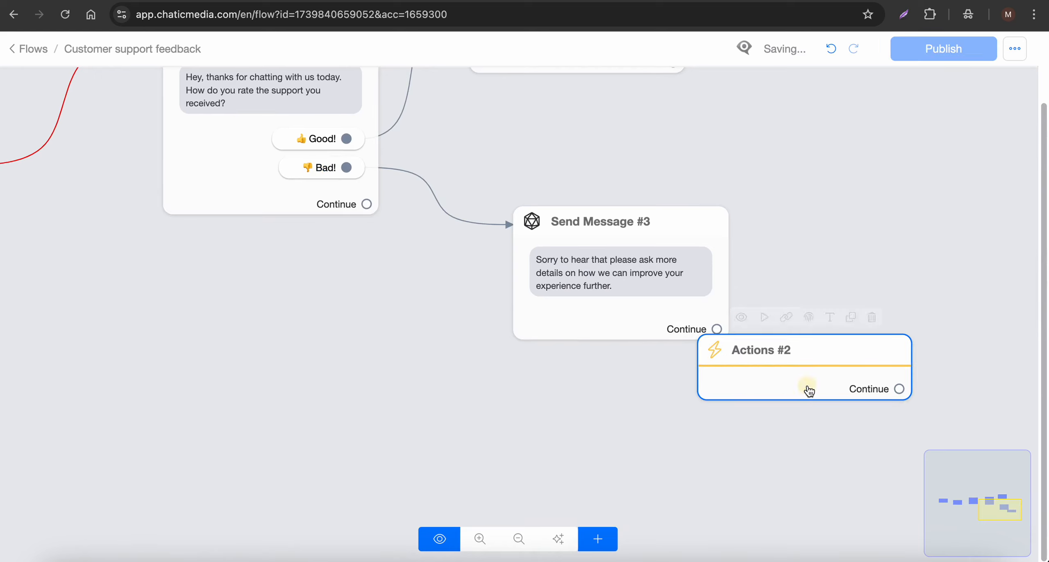
{"action": "left_click", "coordinate": [745, 376]}
Step: Give the new Actions step a Notify Admins action and pick the admin to be notified
{"action": "left_click", "coordinate": [171, 225]}
{"action": "left_click", "coordinate": [84, 254]}
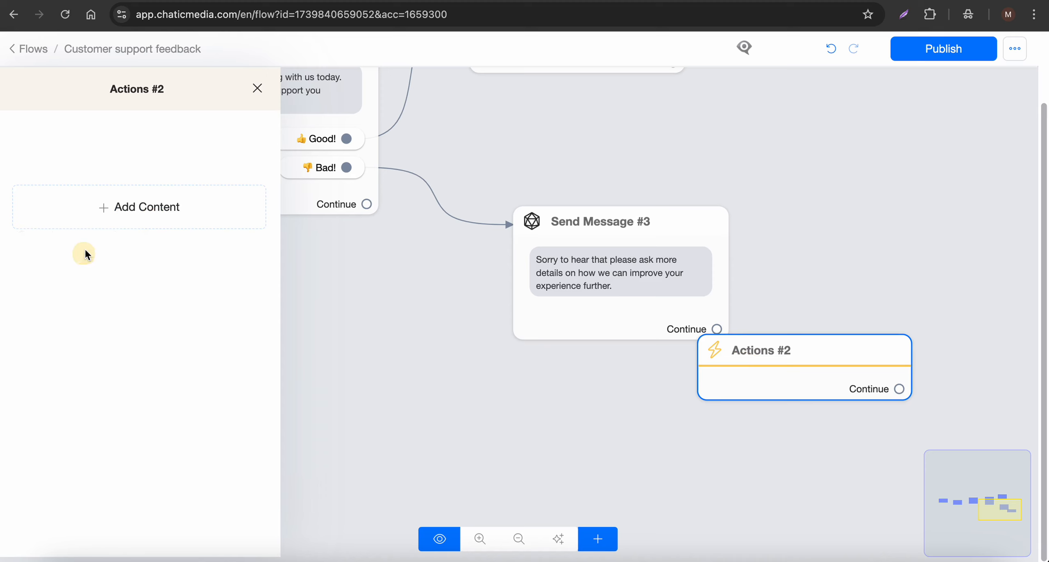
{"action": "left_click", "coordinate": [70, 243]}
{"action": "left_click", "coordinate": [221, 300]}
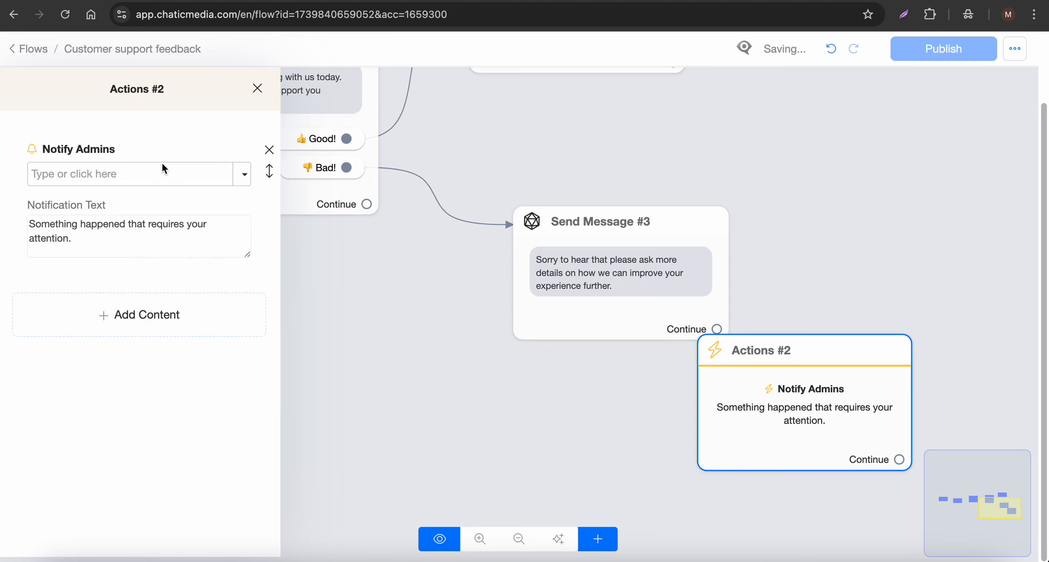
{"action": "left_click", "coordinate": [243, 174]}
{"action": "left_click", "coordinate": [82, 264]}
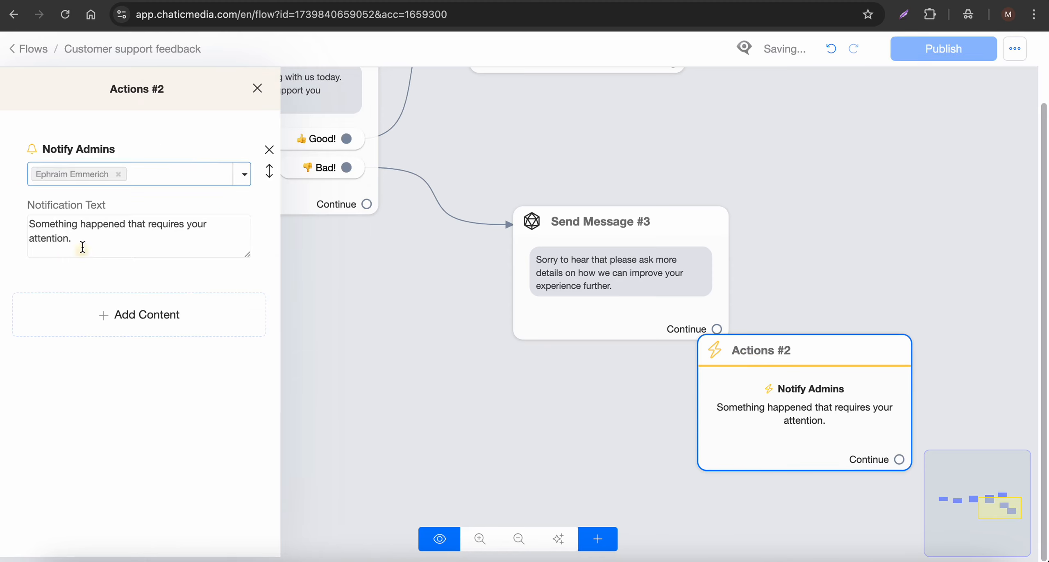
Step: Set the notification text to '{{first_name}} has a bad support experience.'
{"action": "left_click_drag", "start_coordinate": [113, 240], "coordinate": [2, 216]}
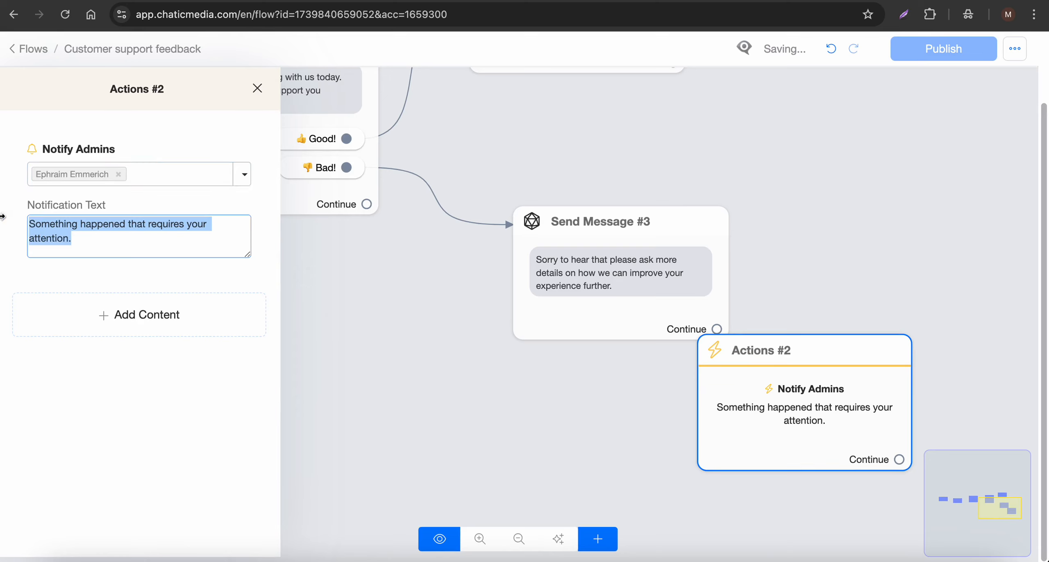
{"action": "type", "text": "{fi"}
{"action": "left_click", "coordinate": [65, 251]}
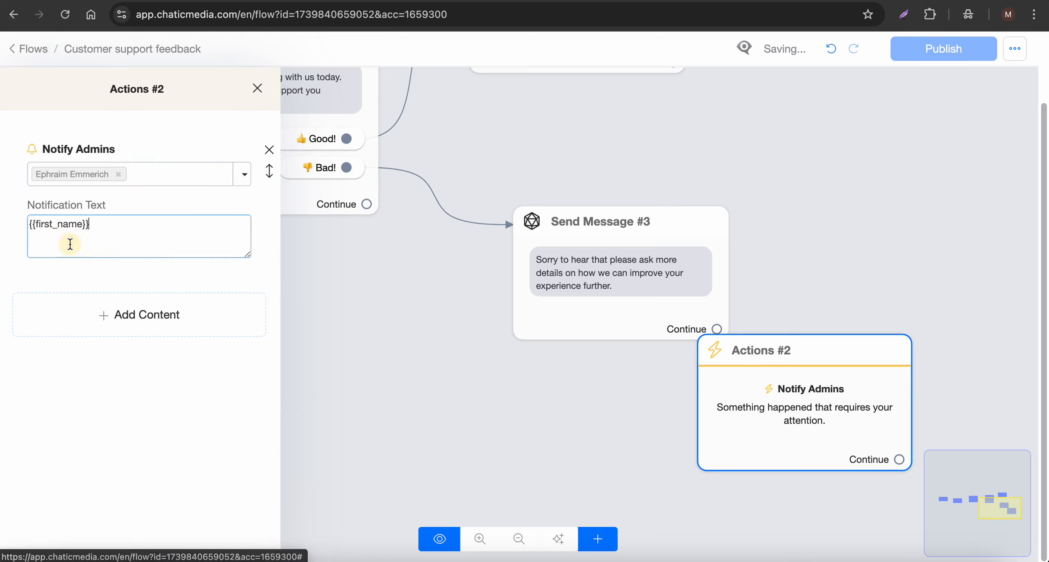
{"action": "key", "text": "F5"}
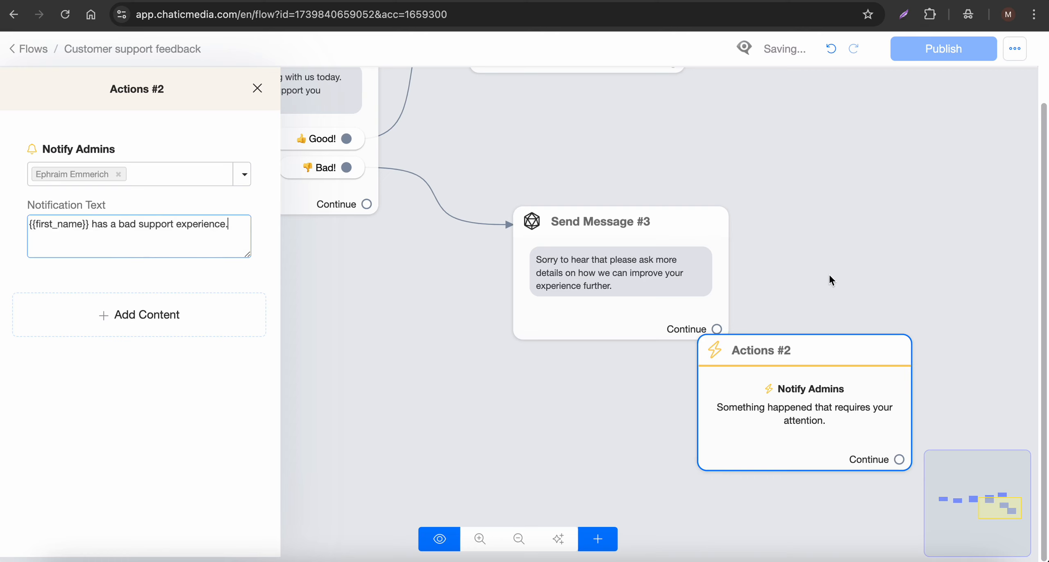
Step: Route the Bad! reply into the Notify Admins action and connect that action onward to Send Message #3
{"action": "left_click", "coordinate": [763, 279]}
{"action": "left_click_drag", "start_coordinate": [802, 338], "coordinate": [613, 368]}
{"action": "left_click_drag", "start_coordinate": [595, 297], "coordinate": [716, 281]}
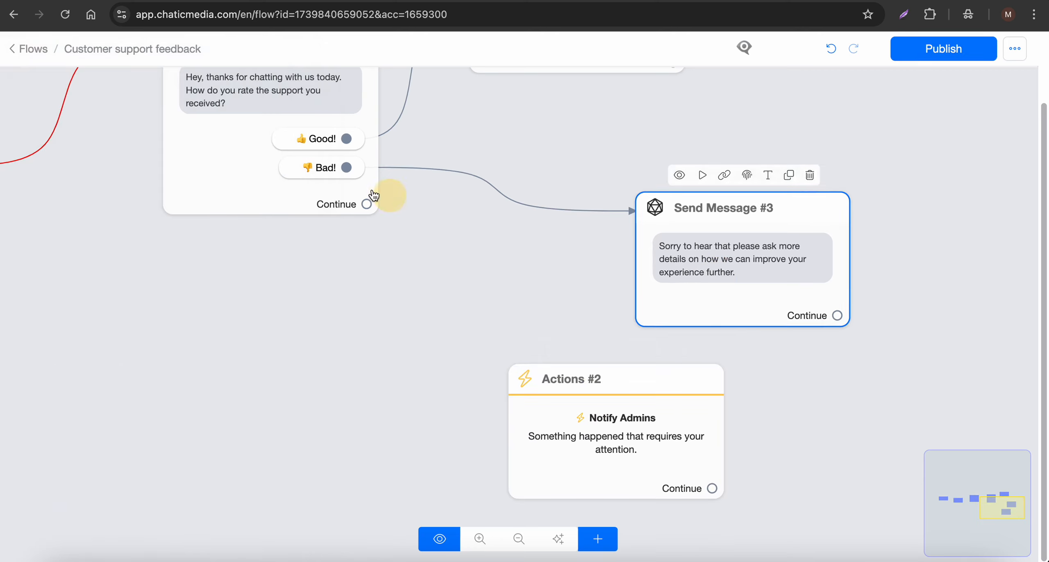
{"action": "left_click_drag", "start_coordinate": [347, 166], "coordinate": [204, 375]}
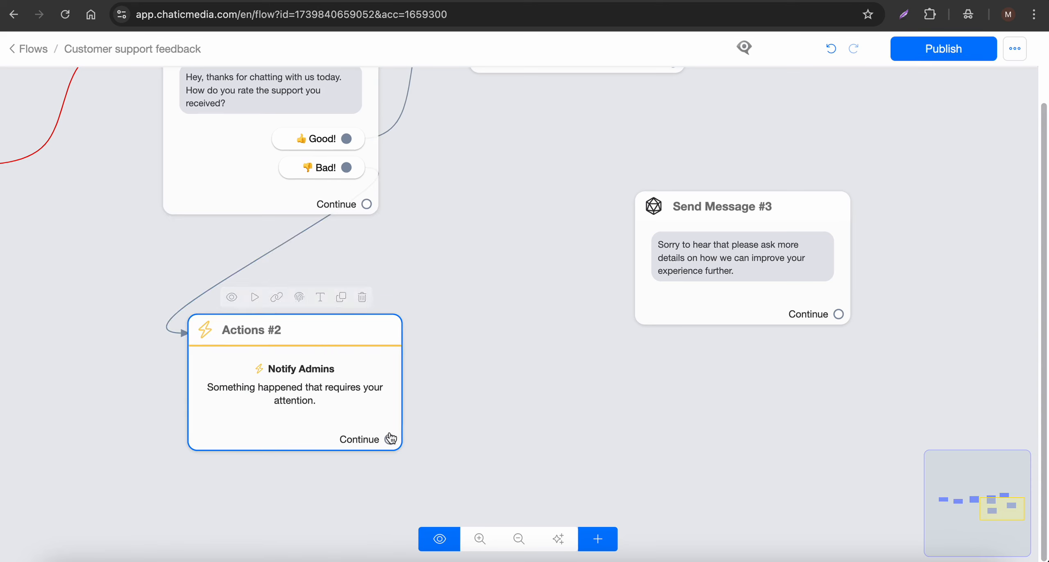
{"action": "left_click_drag", "start_coordinate": [390, 438], "coordinate": [645, 344]}
{"action": "left_click_drag", "start_coordinate": [216, 367], "coordinate": [354, 330]}
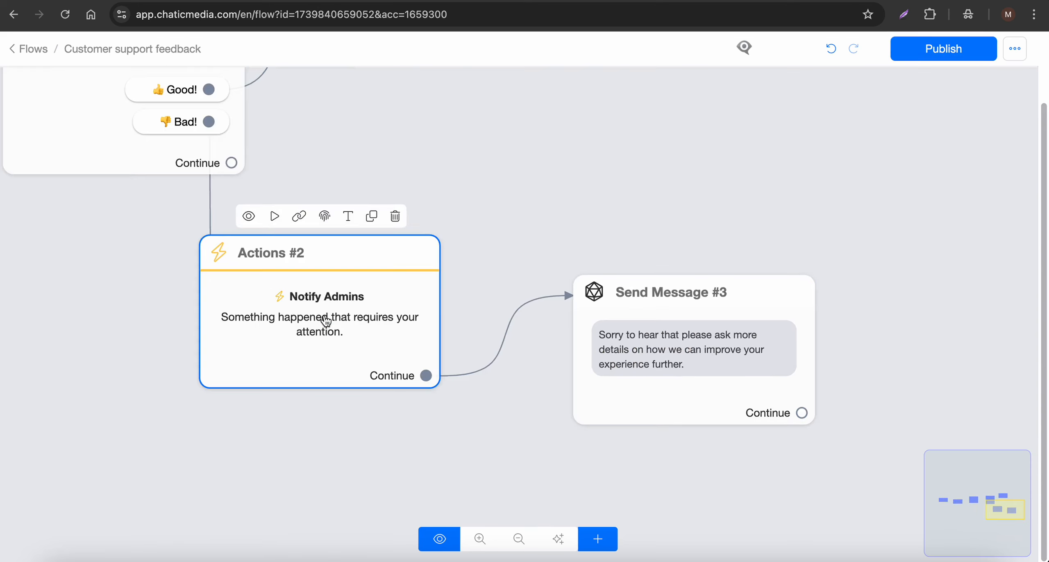
Step: Leave the finished flow and return to the Flows list
{"action": "scroll", "coordinate": [345, 315], "scroll_direction": "down", "scroll_amount": 5}
{"action": "scroll", "coordinate": [347, 320], "scroll_direction": "down", "scroll_amount": 4}
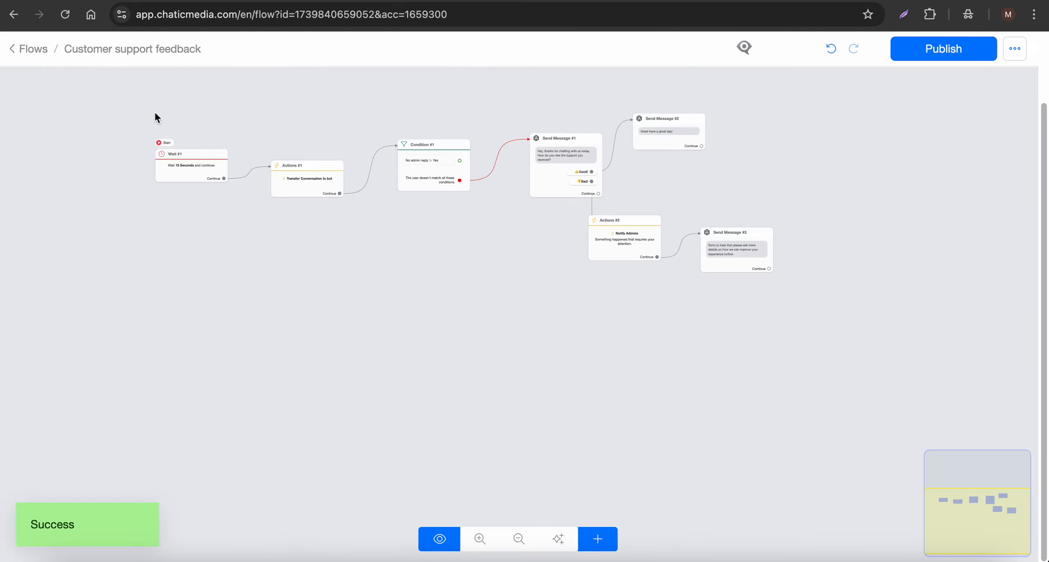
{"action": "scroll", "coordinate": [199, 168], "scroll_direction": "up", "scroll_amount": 5}
{"action": "scroll", "coordinate": [400, 197], "scroll_direction": "down", "scroll_amount": 3}
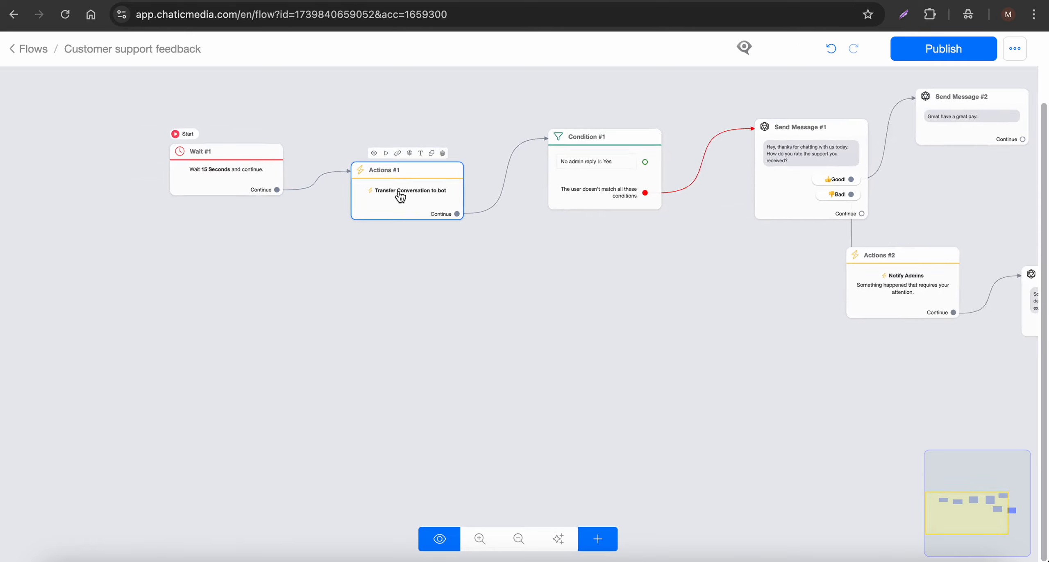
{"action": "scroll", "coordinate": [400, 197], "scroll_direction": "down", "scroll_amount": 3}
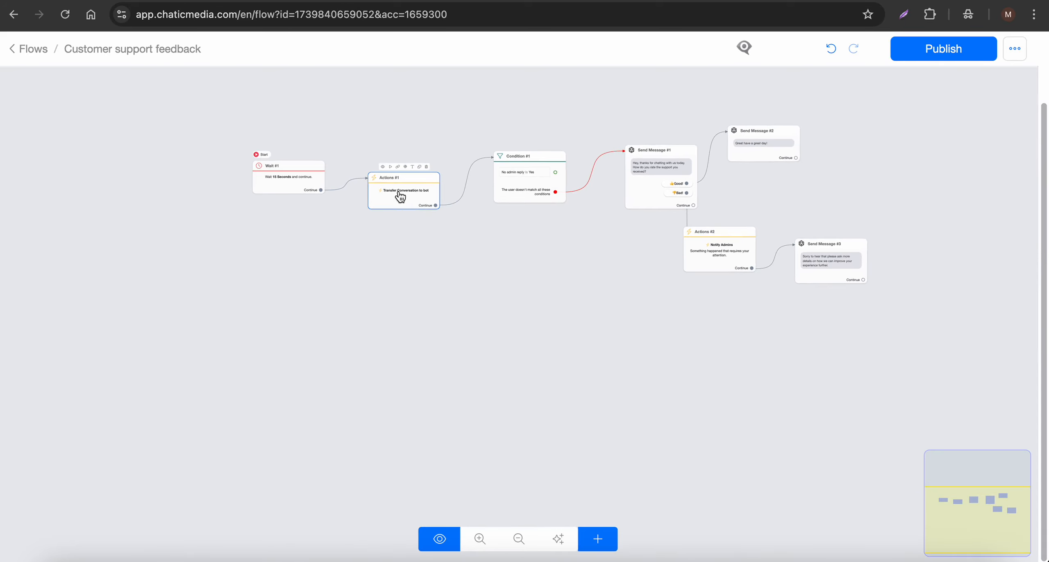
{"action": "left_click", "coordinate": [16, 50]}
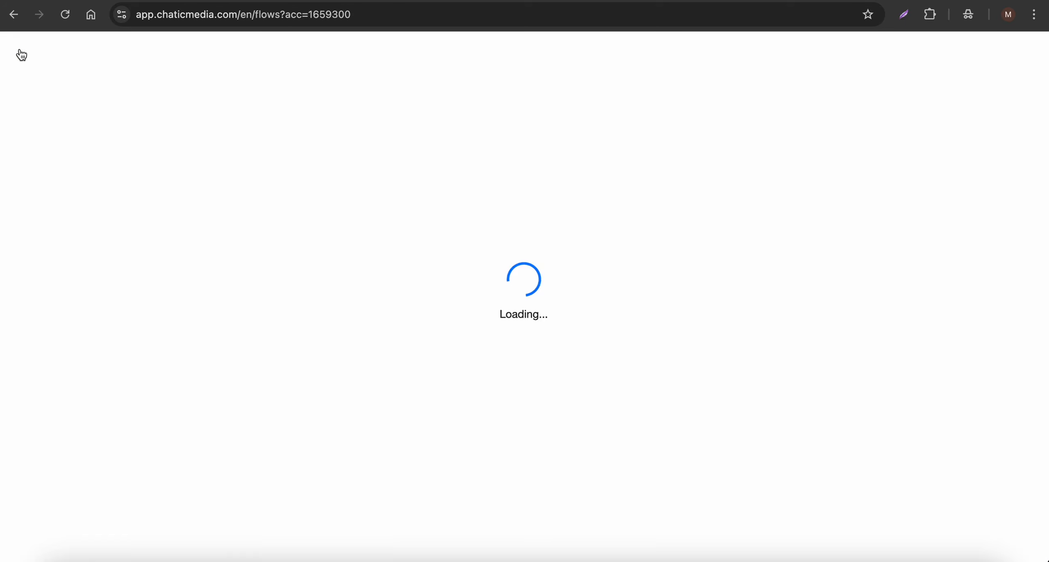
Step: Create a new rule named 'Human > Bot' triggered when a conversation is transferred to human
{"action": "left_click", "coordinate": [545, 149]}
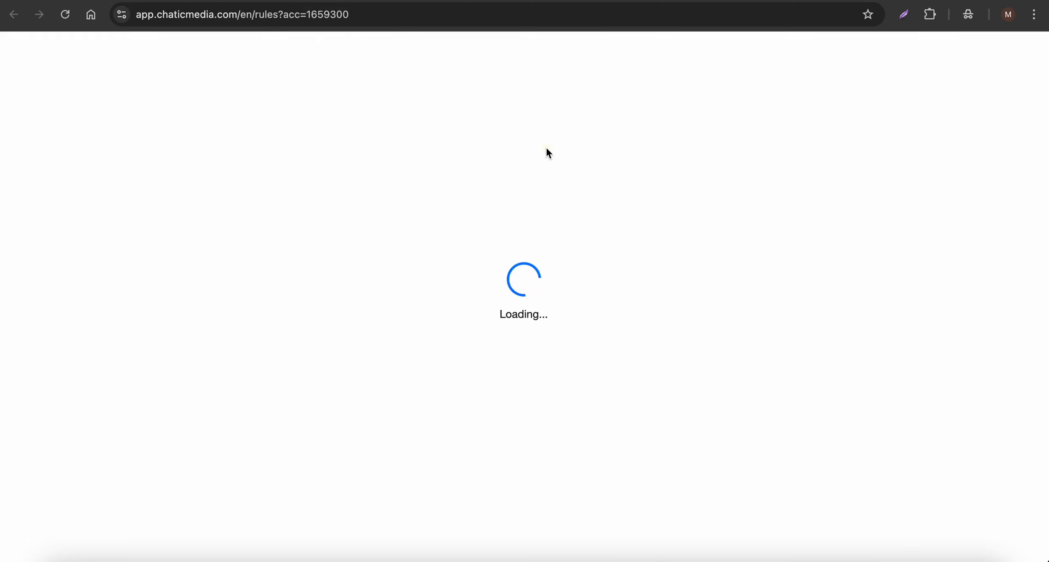
{"action": "left_click", "coordinate": [852, 177]}
{"action": "left_click", "coordinate": [421, 122]}
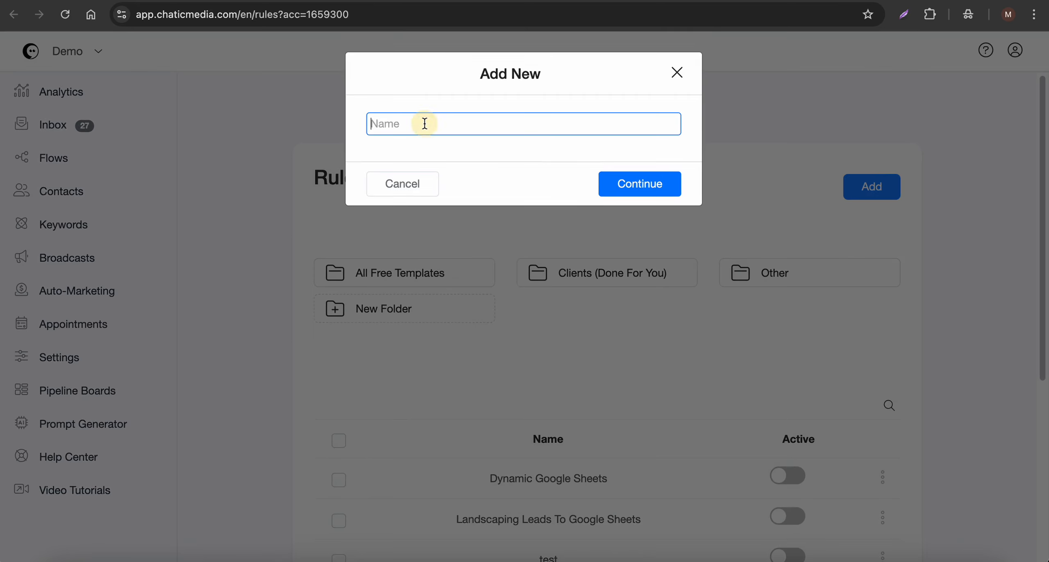
{"action": "type", "text": "Hu"}
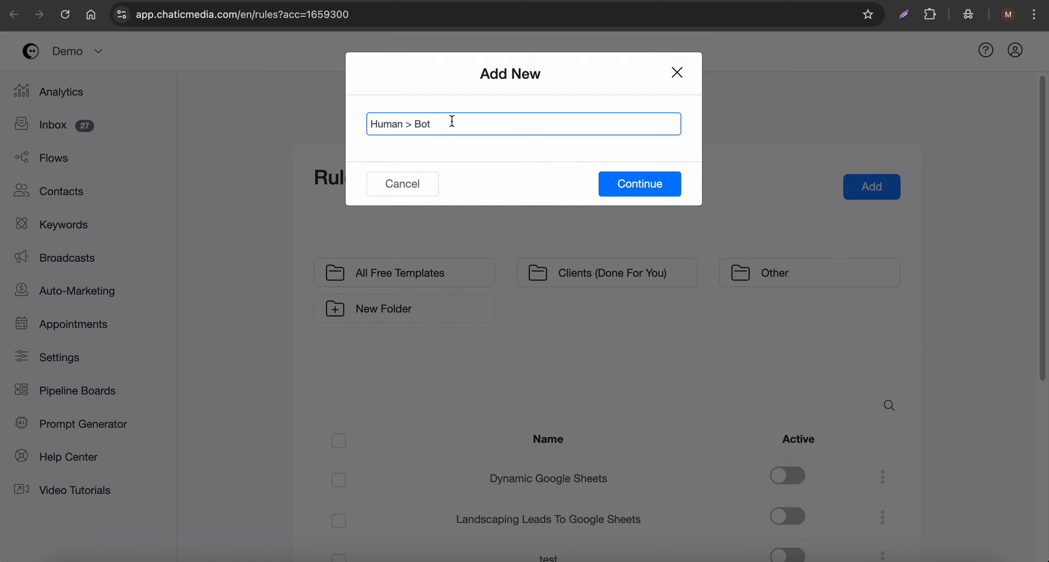
{"action": "left_click_drag", "start_coordinate": [408, 120], "coordinate": [340, 127]}
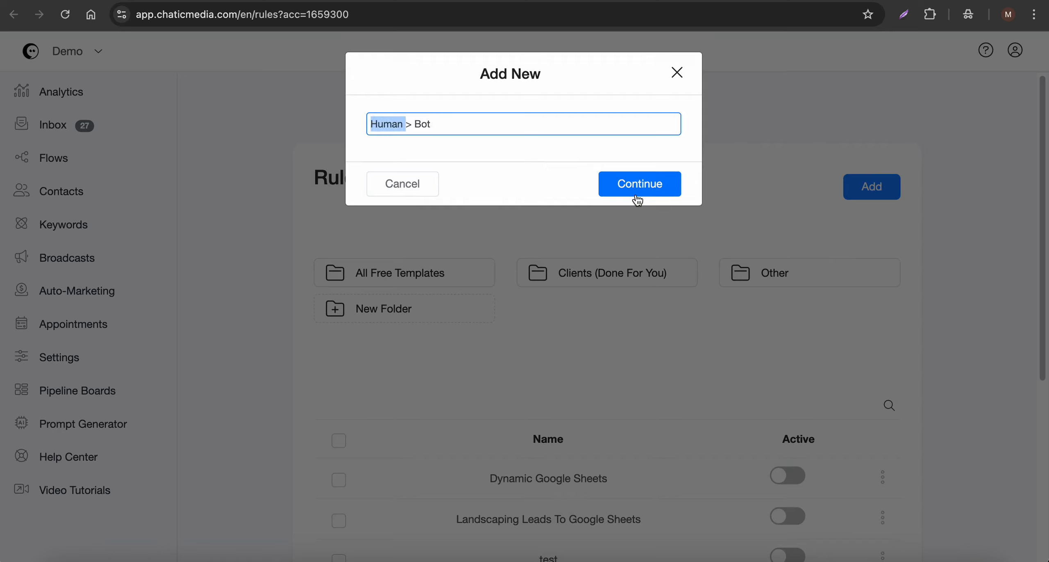
{"action": "left_click", "coordinate": [639, 197]}
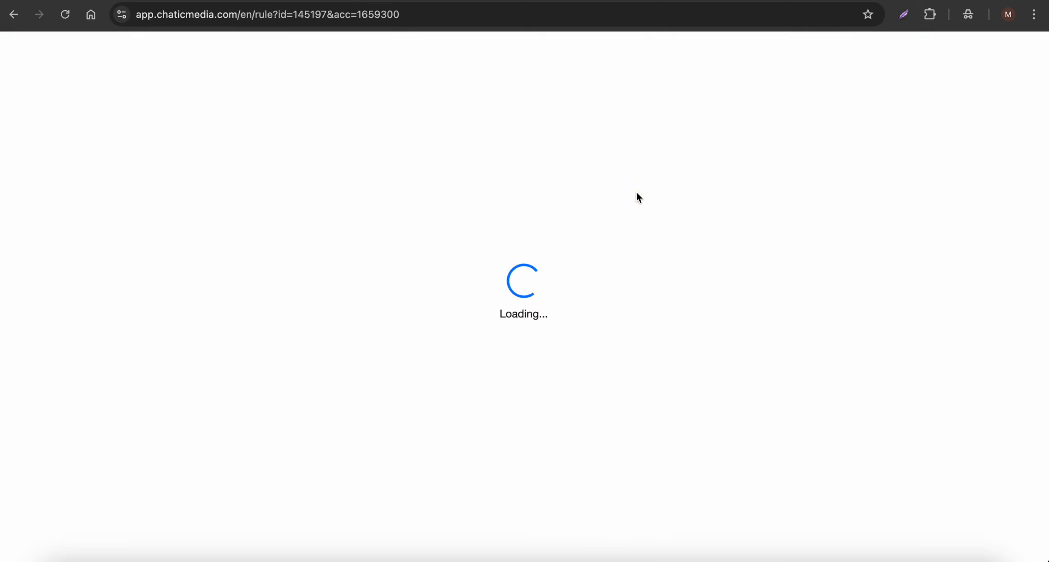
{"action": "left_click", "coordinate": [336, 214]}
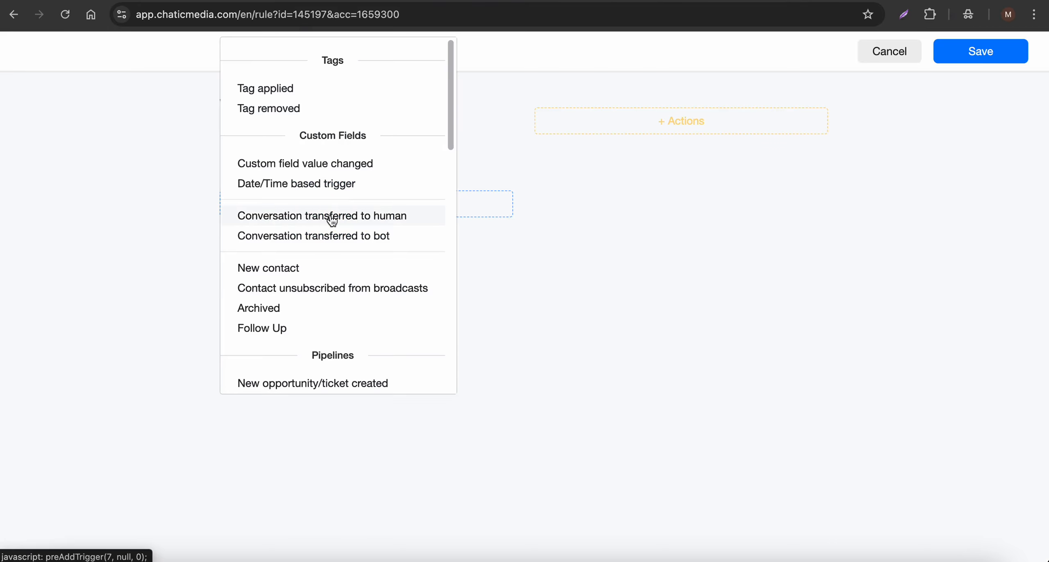
{"action": "left_click", "coordinate": [332, 221]}
Step: Add a Start Another Flow action running the Customer support feedback flow and save the rule
{"action": "left_click", "coordinate": [653, 131]}
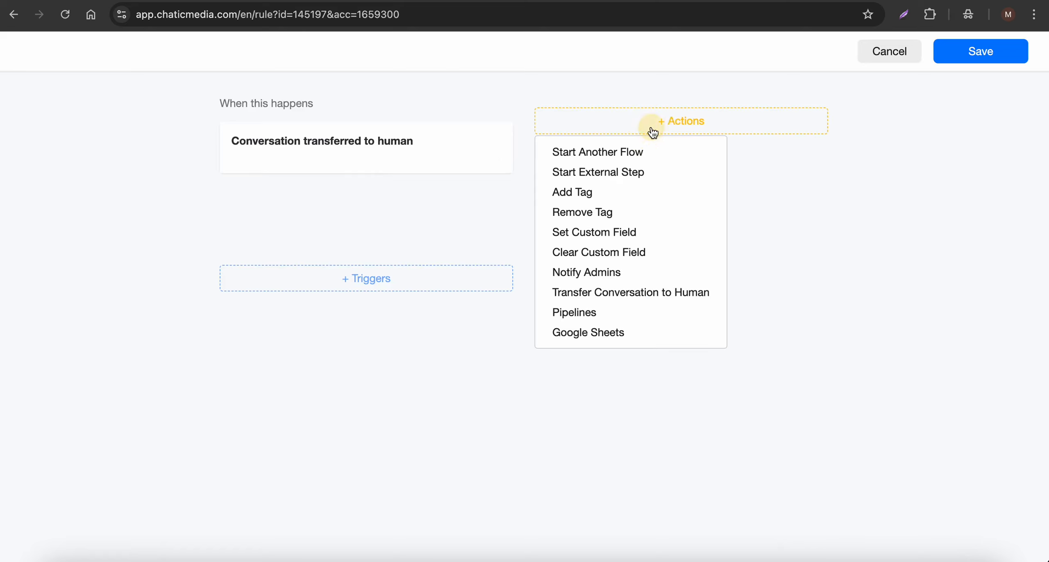
{"action": "left_click", "coordinate": [624, 153]}
{"action": "left_click", "coordinate": [645, 173]}
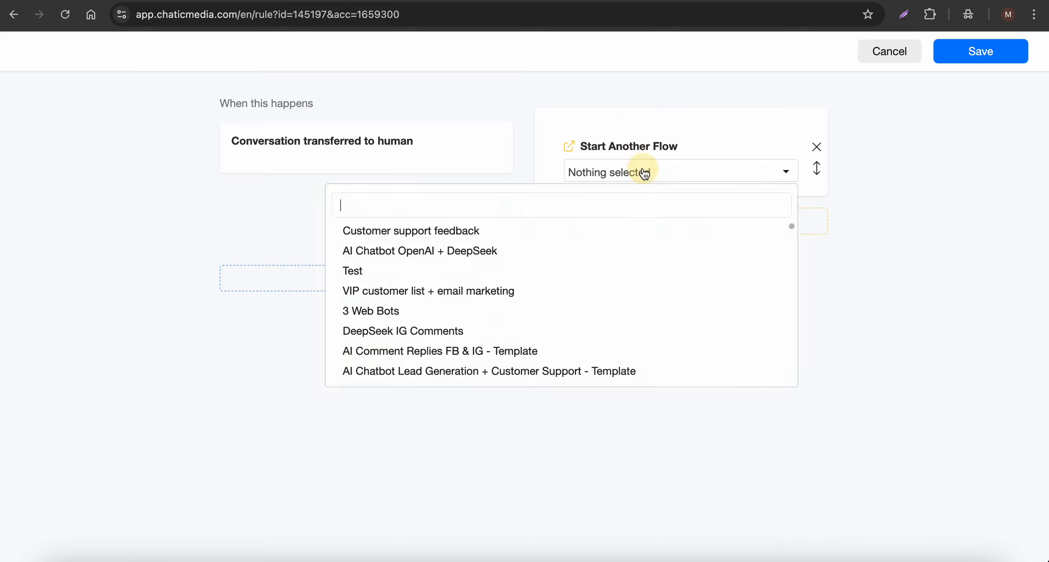
{"action": "left_click", "coordinate": [406, 232]}
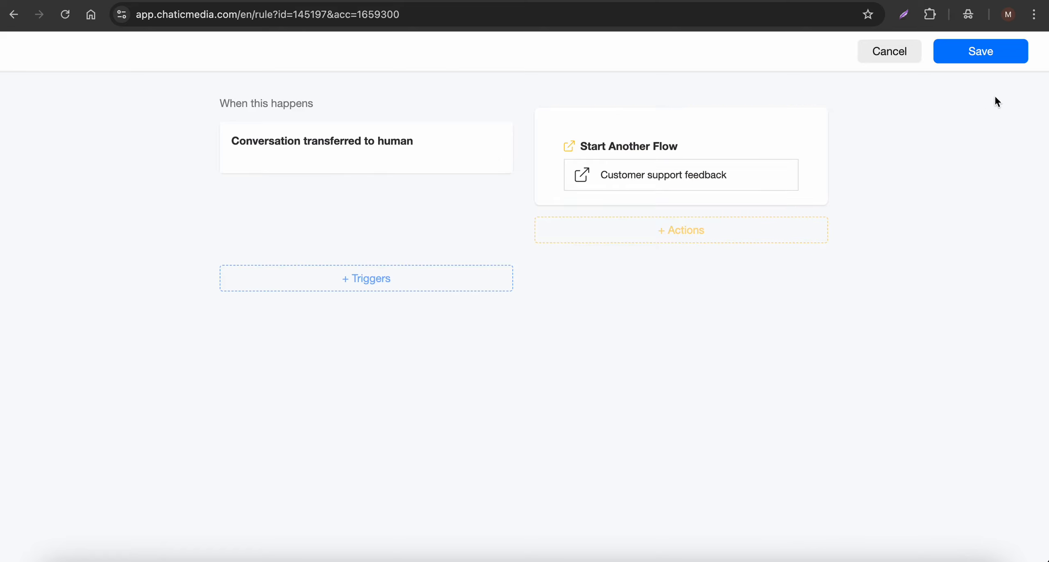
{"action": "left_click", "coordinate": [988, 51]}
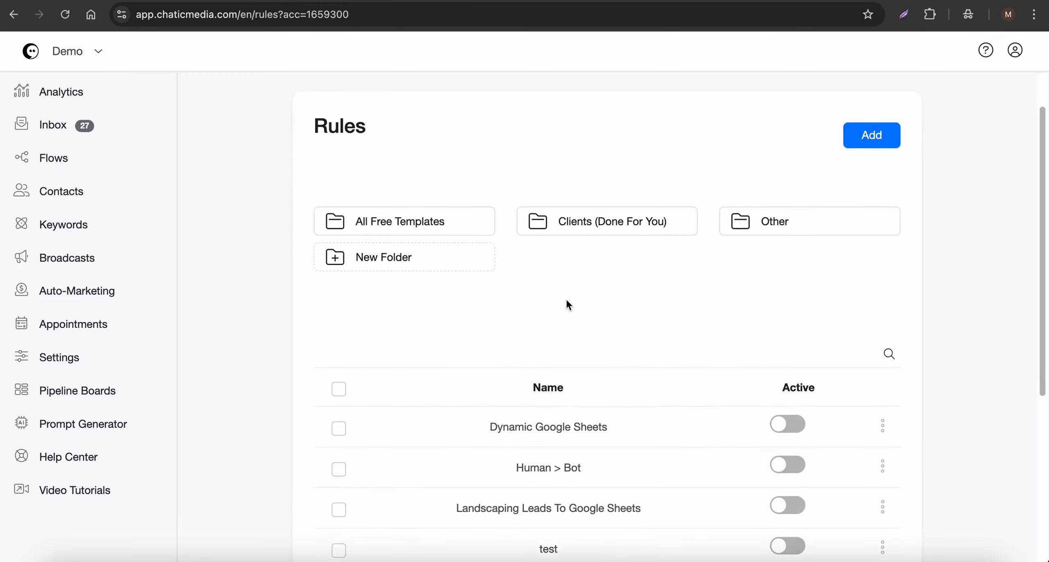
Step: Activate the Human > Bot rule, then reopen it to review its trigger and action without changes
{"action": "scroll", "coordinate": [582, 348], "scroll_direction": "down", "scroll_amount": 5}
{"action": "left_click", "coordinate": [787, 284]}
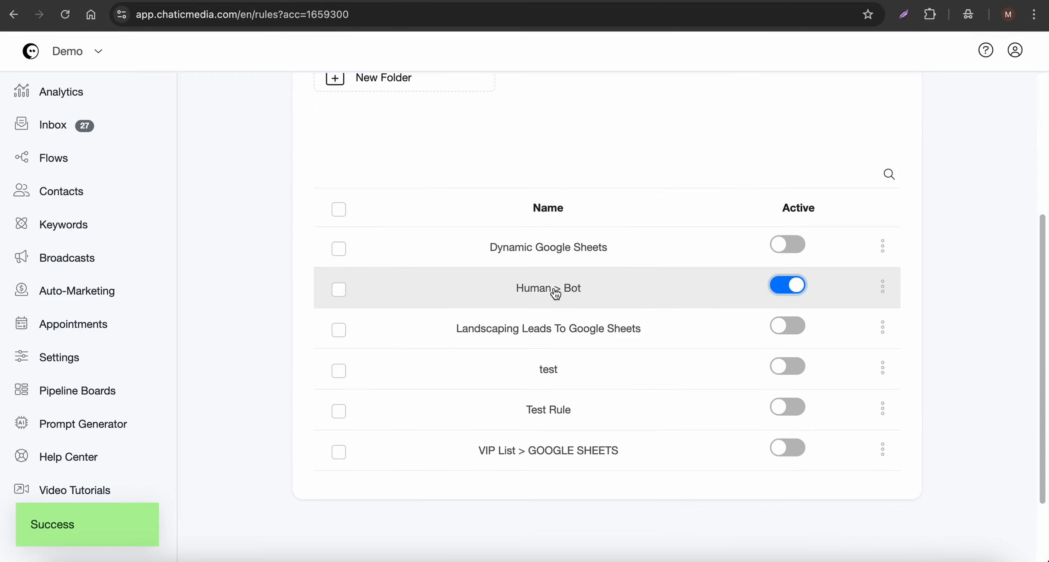
{"action": "left_click", "coordinate": [555, 290]}
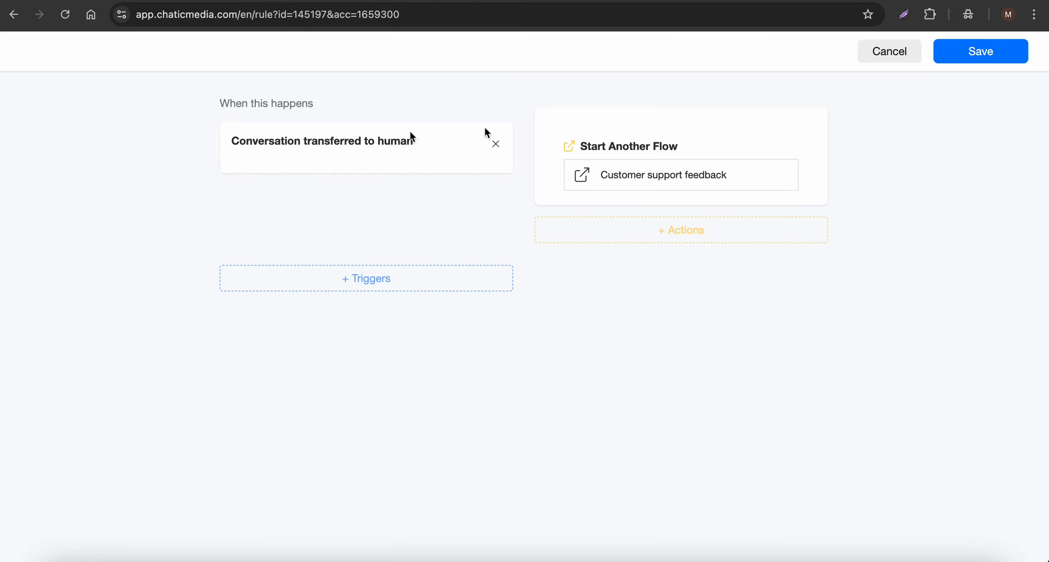
{"action": "left_click", "coordinate": [875, 53]}
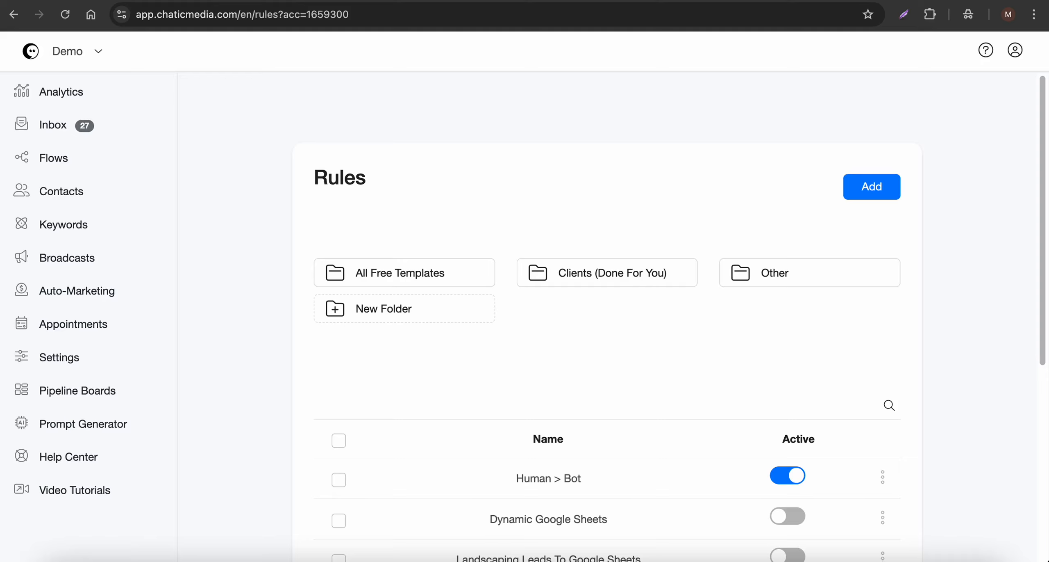
Step: Open the Customer support feedback flow and review its nodes from the wait step through the notify branch
{"action": "left_click", "coordinate": [80, 162]}
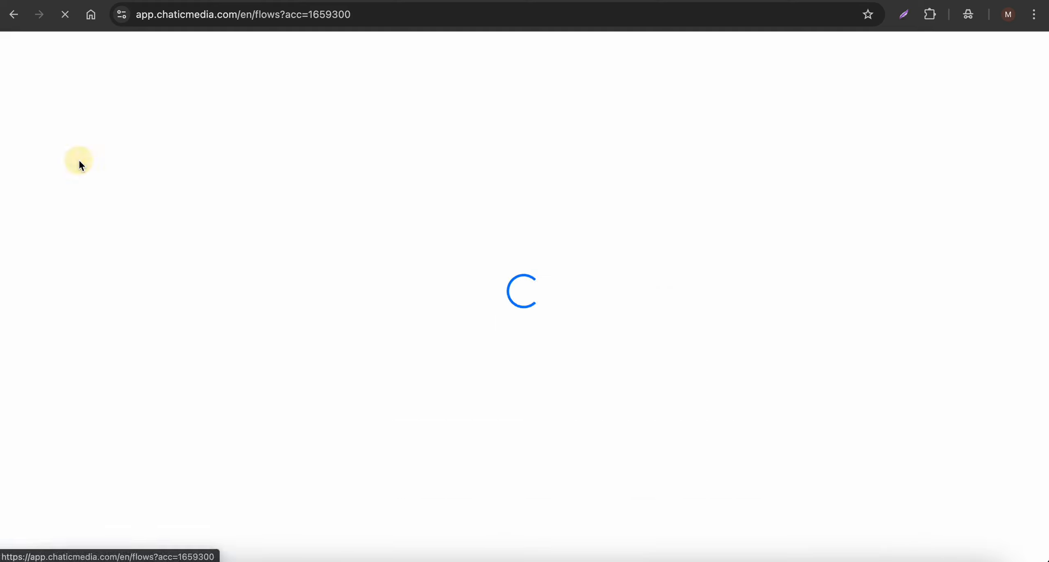
{"action": "scroll", "coordinate": [475, 410], "scroll_direction": "down", "scroll_amount": 2}
{"action": "left_click", "coordinate": [471, 449]}
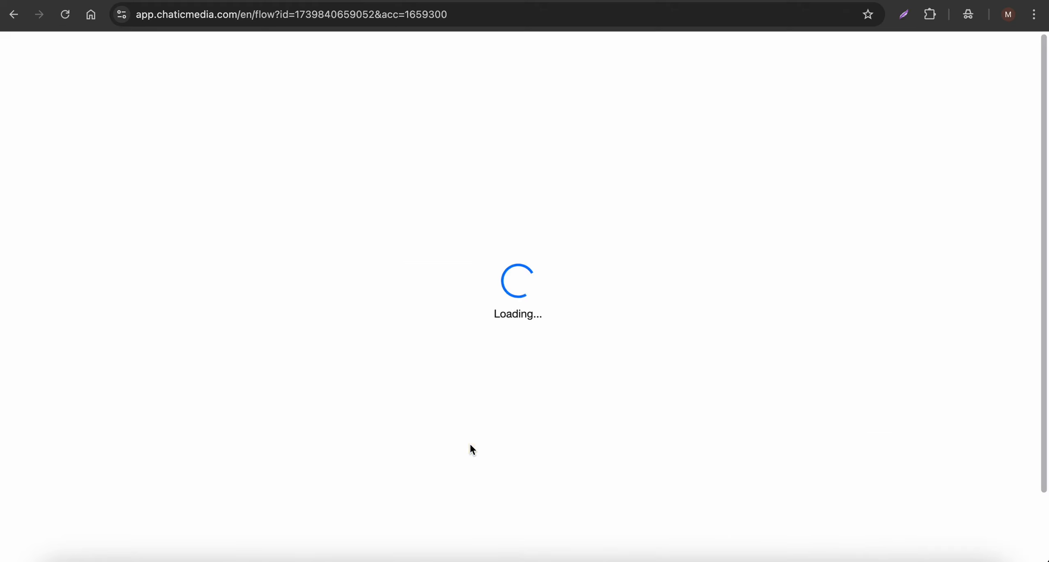
{"action": "scroll", "coordinate": [129, 300], "scroll_direction": "up", "scroll_amount": 5}
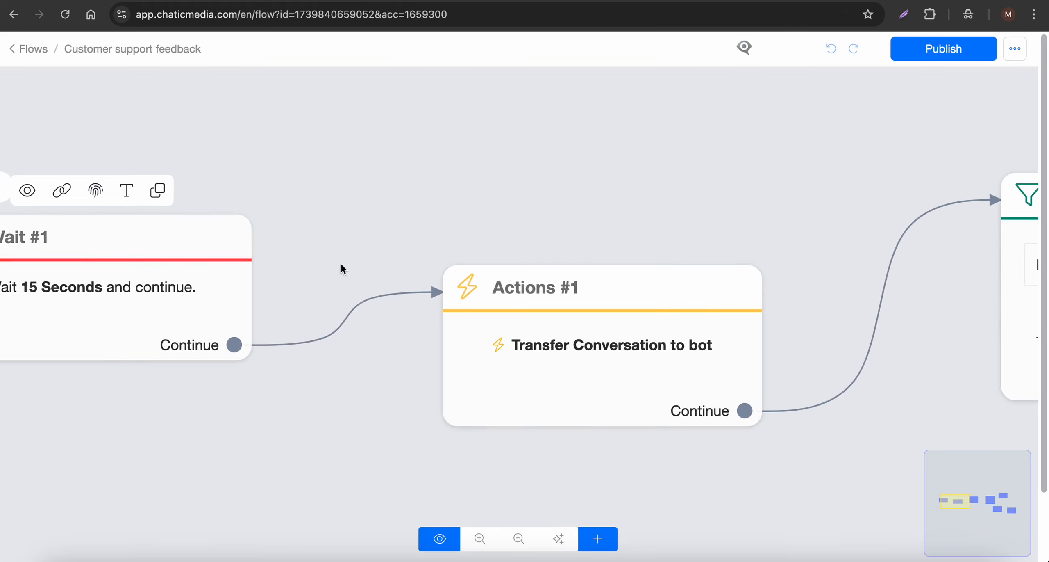
{"action": "scroll", "coordinate": [343, 265], "scroll_direction": "down", "scroll_amount": 3}
{"action": "left_click", "coordinate": [177, 275]}
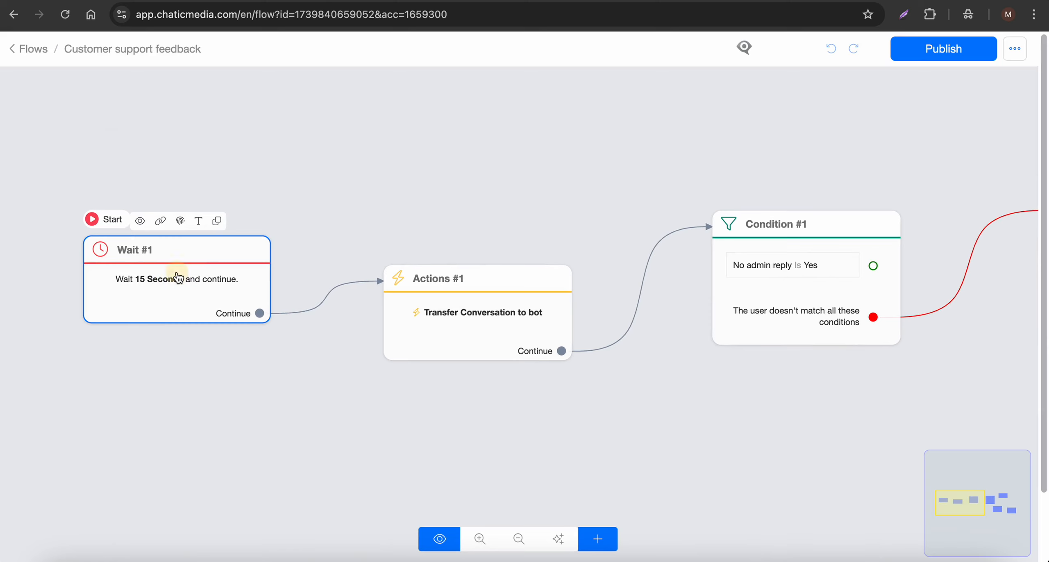
{"action": "left_click", "coordinate": [242, 219]}
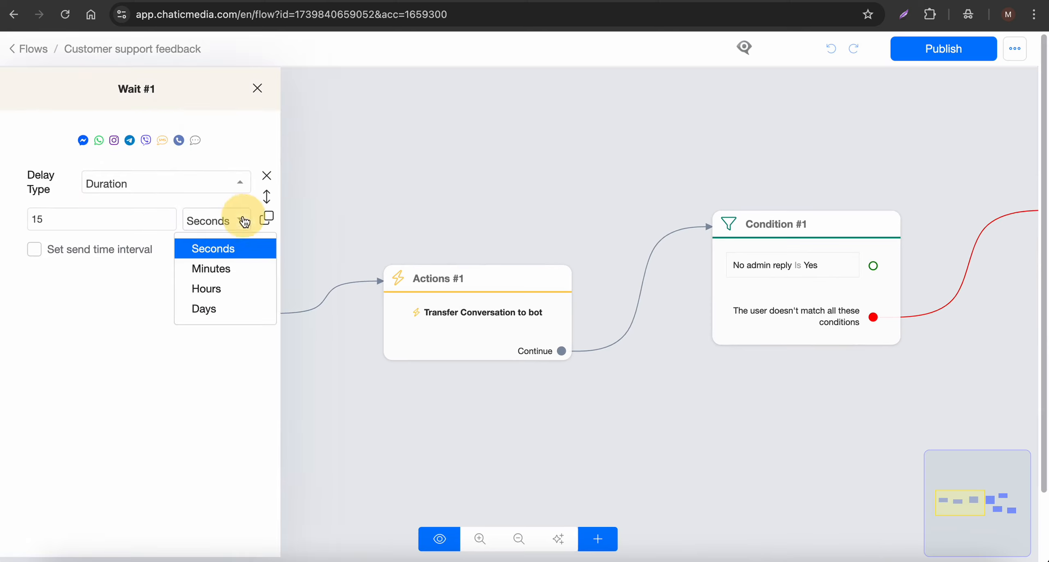
{"action": "left_click", "coordinate": [405, 186]}
{"action": "scroll", "coordinate": [353, 280], "scroll_direction": "down", "scroll_amount": 1}
{"action": "left_click_drag", "start_coordinate": [639, 355], "coordinate": [180, 348]}
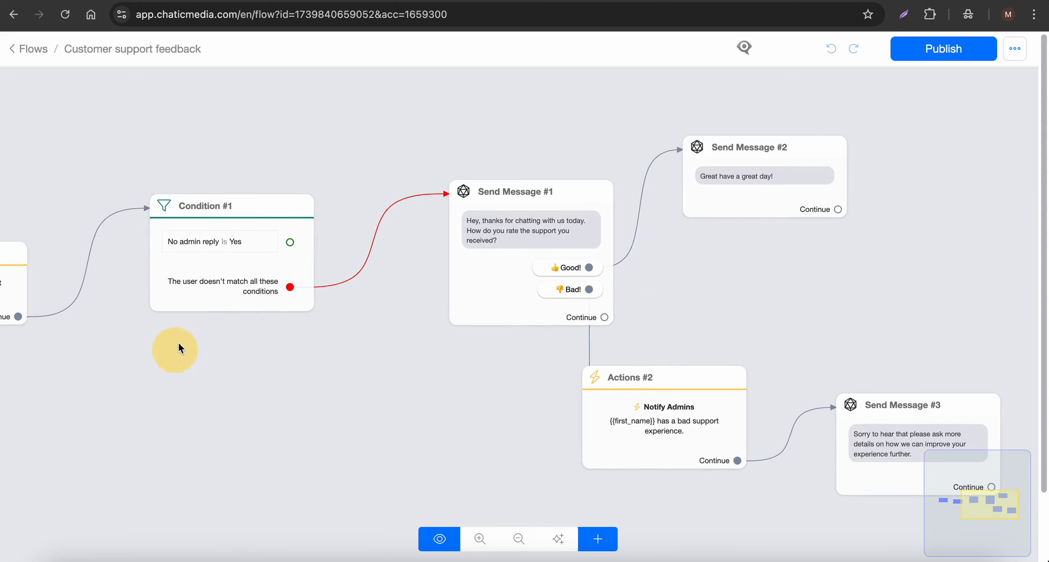
{"action": "scroll", "coordinate": [487, 302], "scroll_direction": "up", "scroll_amount": 3}
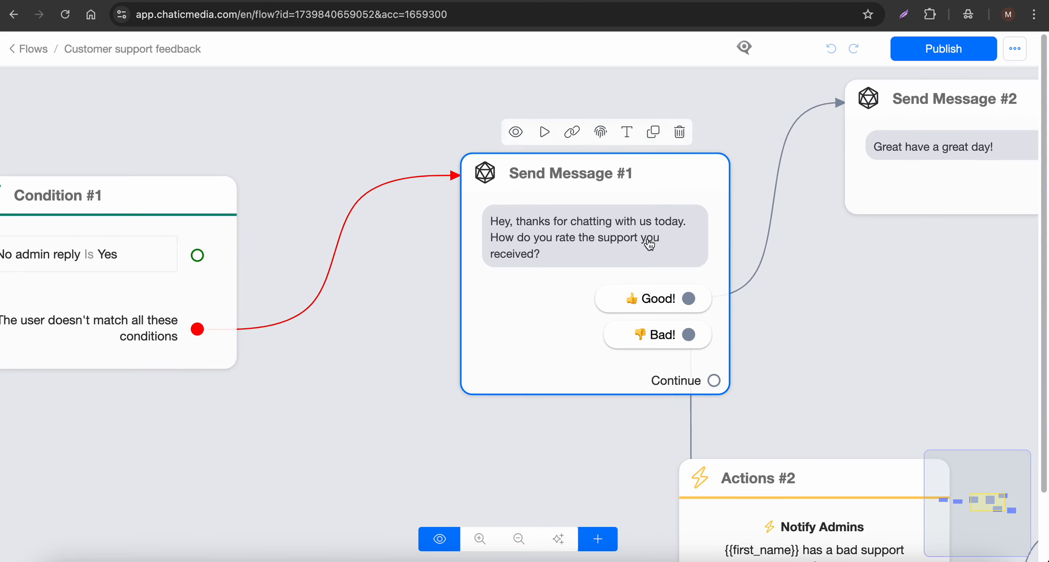
{"action": "scroll", "coordinate": [644, 244], "scroll_direction": "down", "scroll_amount": 3}
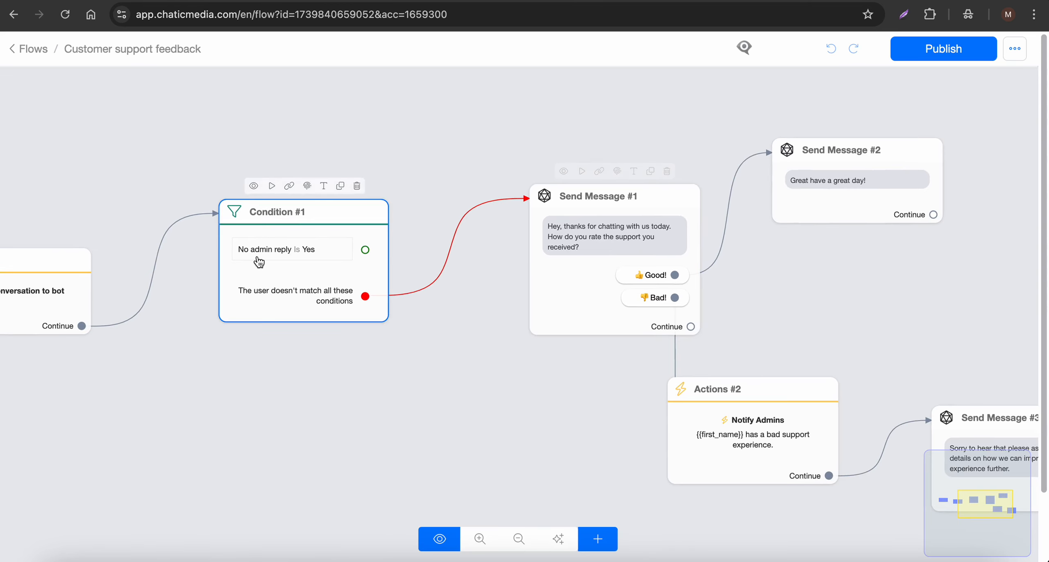
{"action": "scroll", "coordinate": [259, 262], "scroll_direction": "down", "scroll_amount": 5}
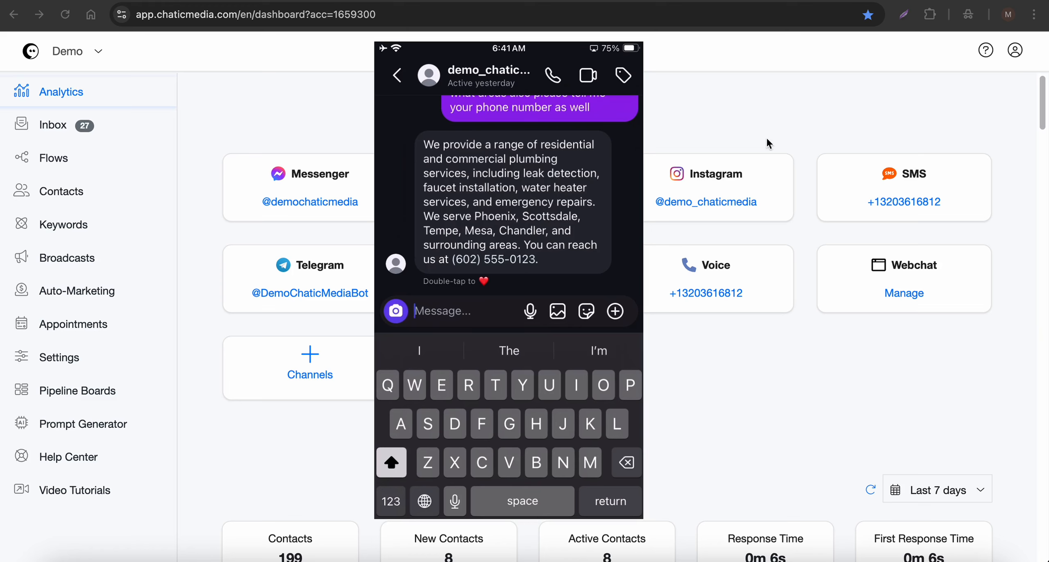
Step: Inspect the OpenAI ChatGPT integration's agent settings and AI triggers in Settings, then close the dialog
{"action": "left_click", "coordinate": [56, 123]}
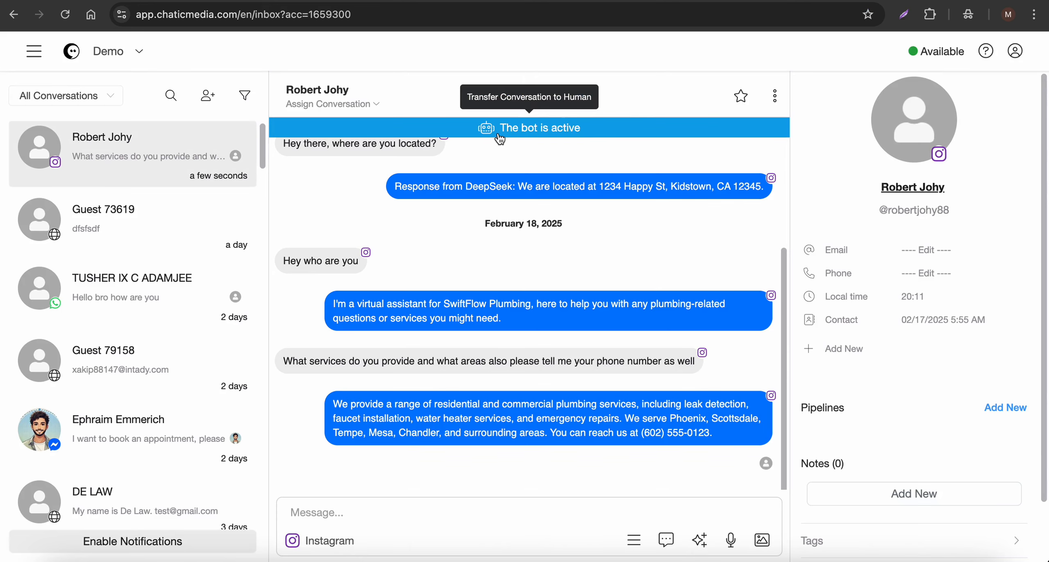
{"action": "left_click", "coordinate": [34, 51]}
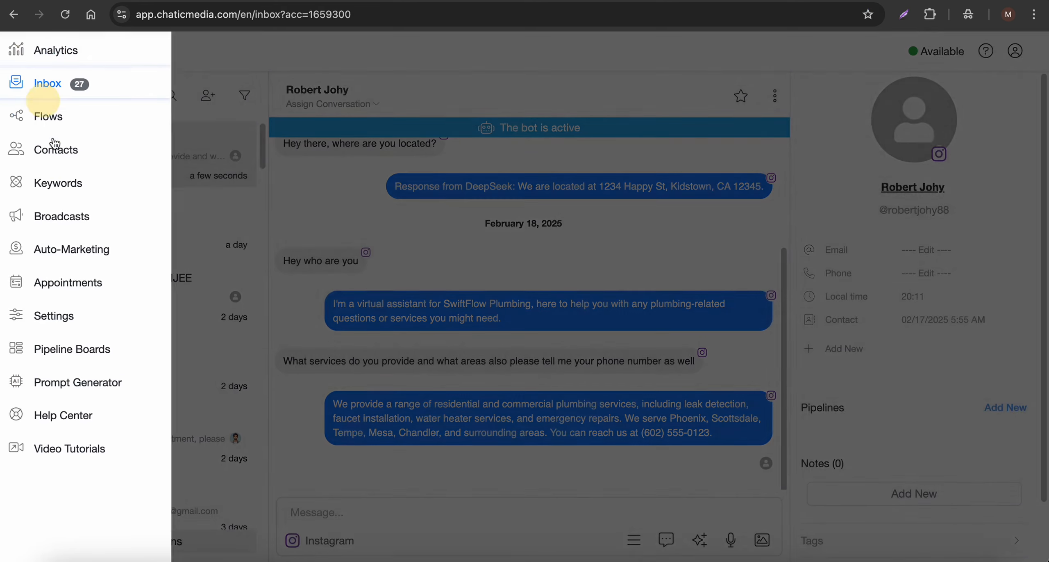
{"action": "left_click", "coordinate": [70, 322]}
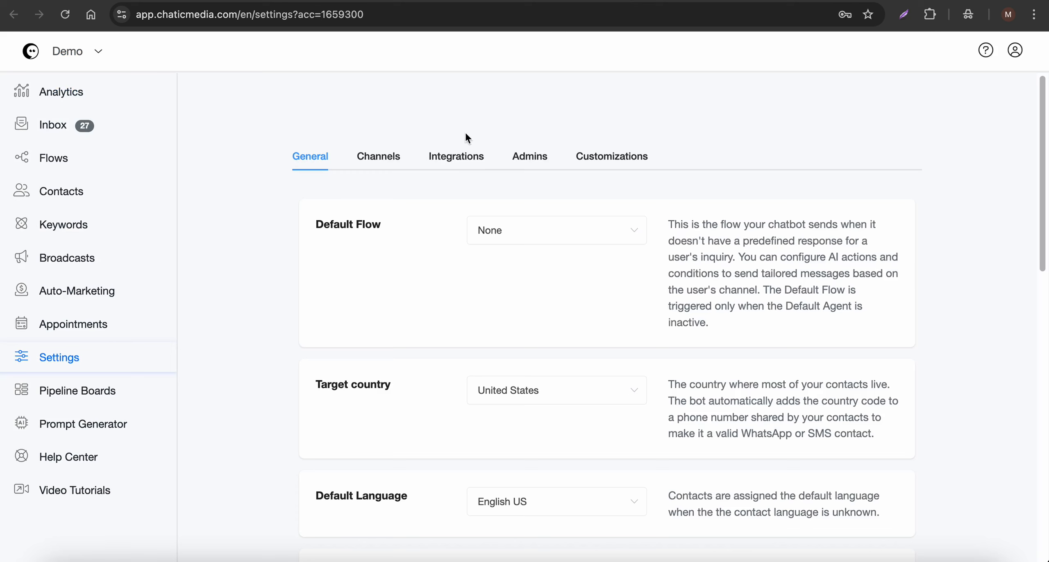
{"action": "left_click", "coordinate": [454, 156]}
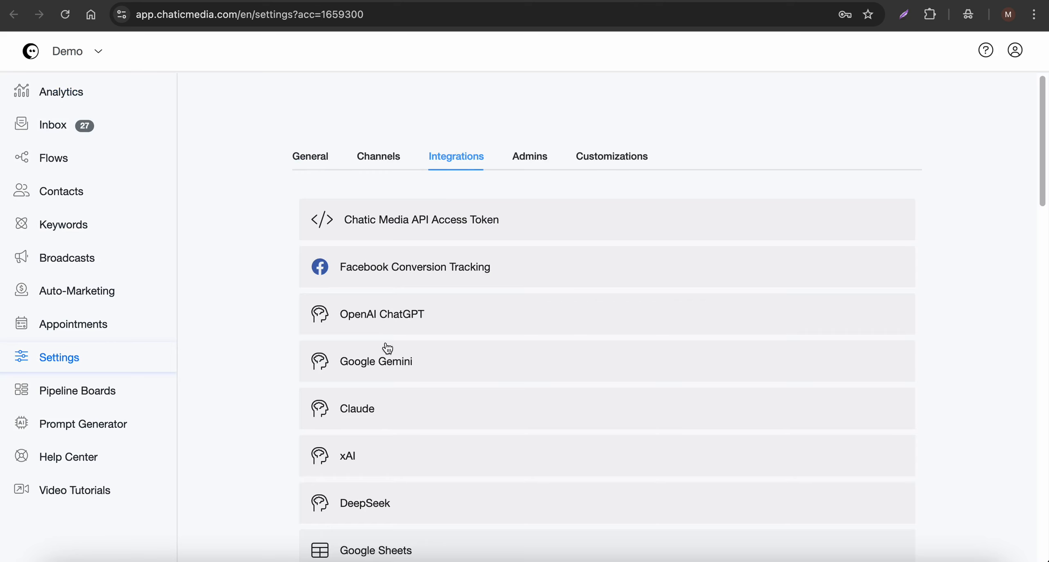
{"action": "left_click", "coordinate": [396, 318]}
{"action": "left_click", "coordinate": [557, 387]}
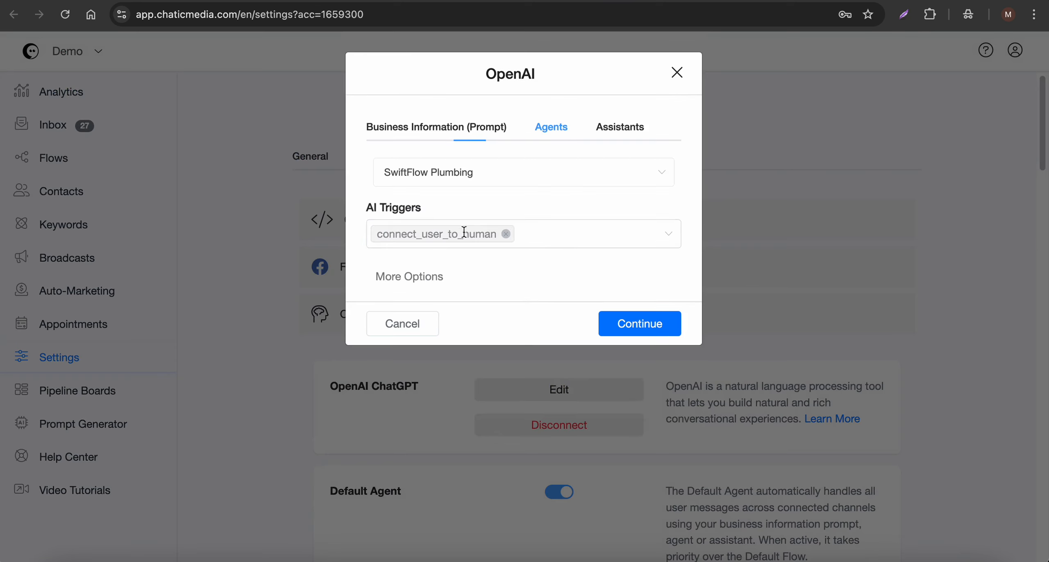
{"action": "left_click", "coordinate": [410, 277]}
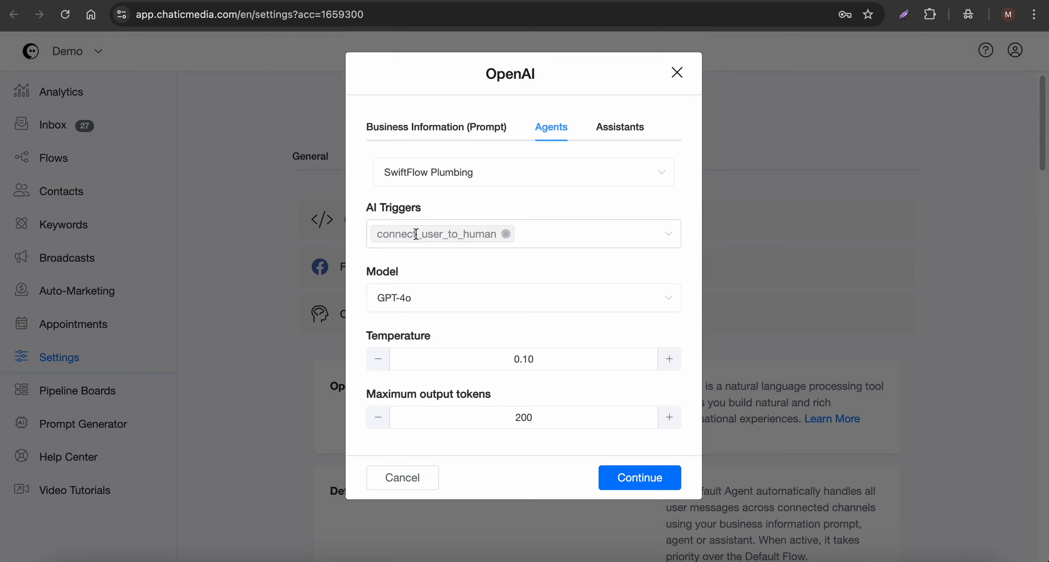
{"action": "left_click", "coordinate": [403, 477]}
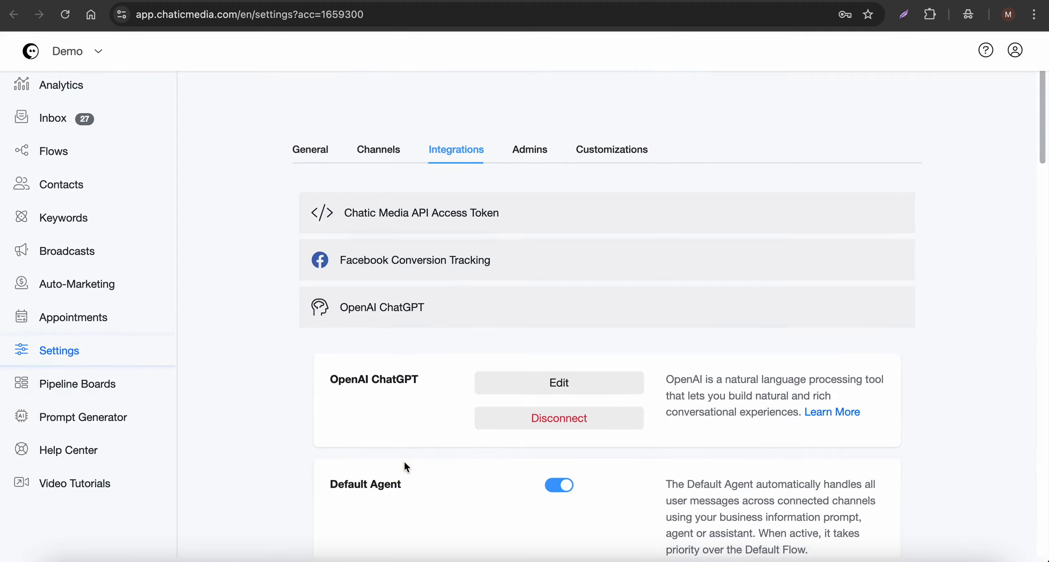
Step: Open the AI Triggers list and expand the connect_user_to_human trigger's description
{"action": "scroll", "coordinate": [416, 448], "scroll_direction": "down", "scroll_amount": 9}
{"action": "left_click", "coordinate": [560, 471]}
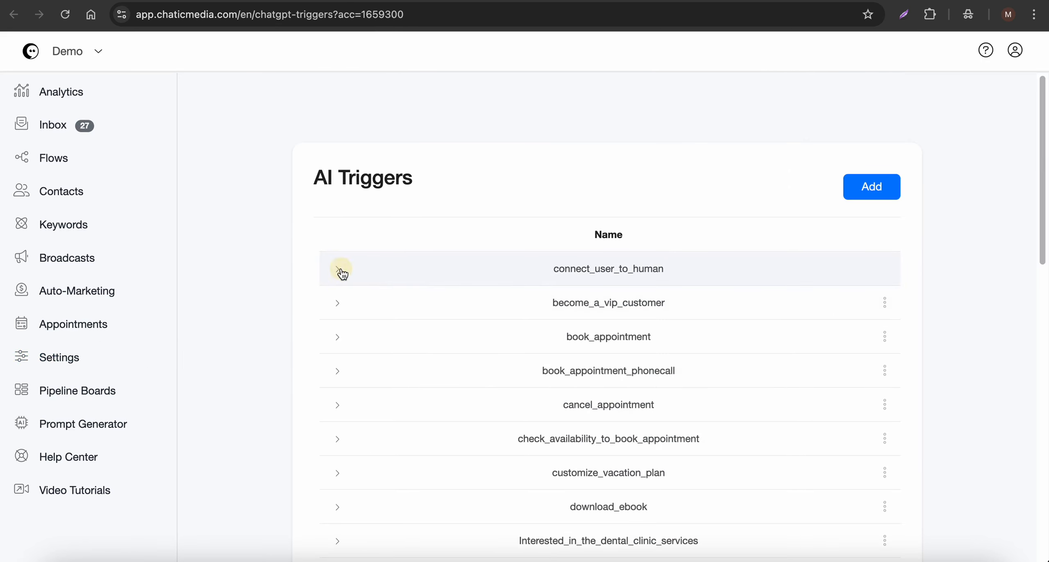
{"action": "left_click", "coordinate": [339, 269]}
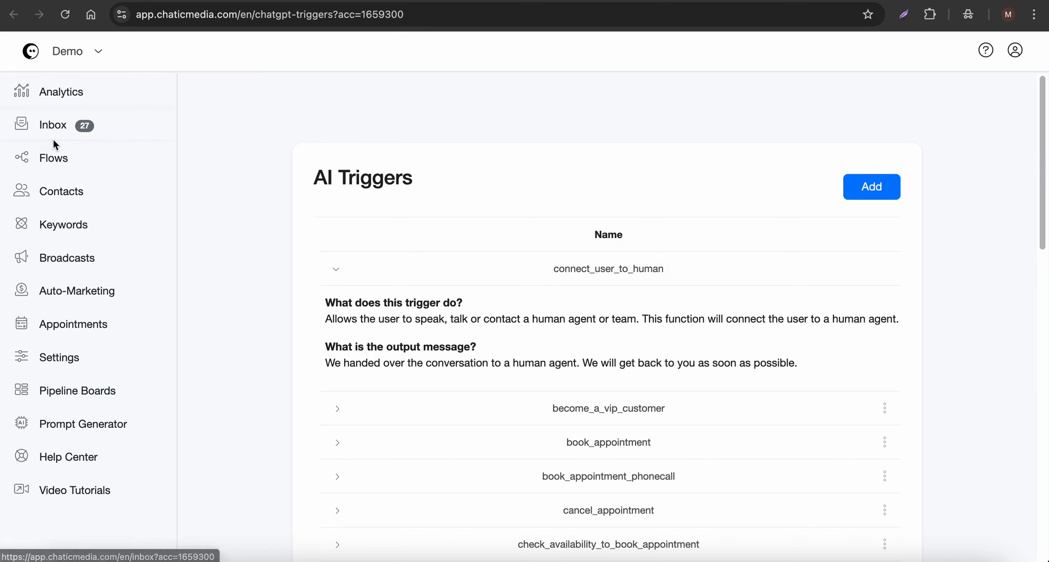
Step: Open the Inbox and bring up the mirrored phone showing the Instagram chat with the business account
{"action": "left_click", "coordinate": [71, 127]}
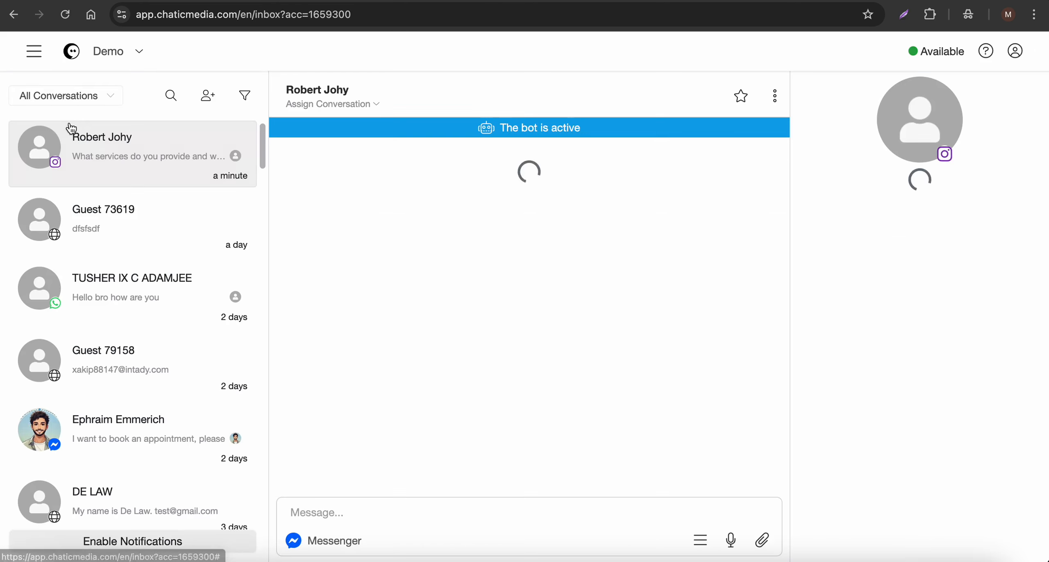
{"action": "left_click", "coordinate": [512, 558]}
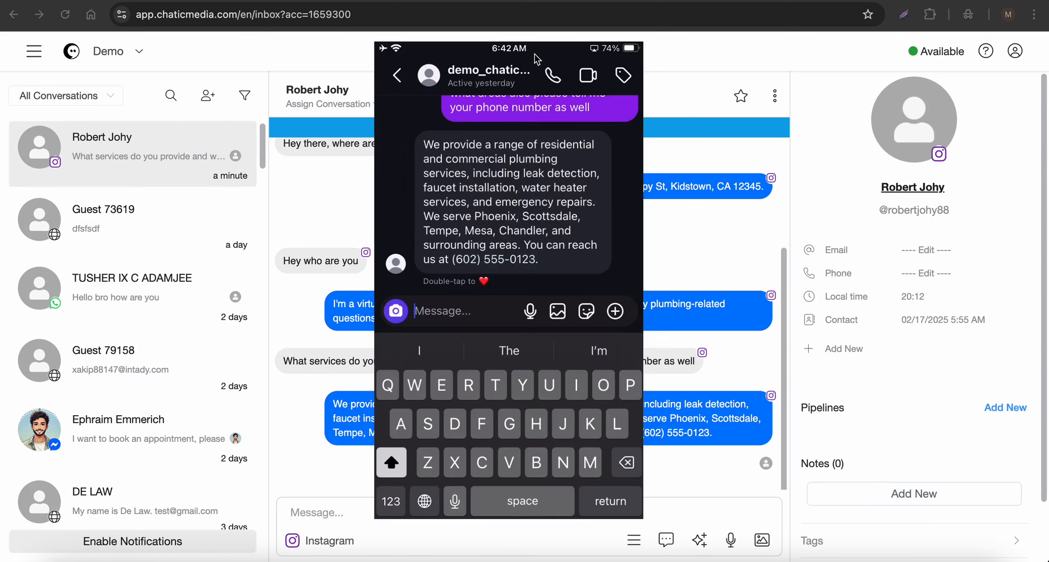
{"action": "left_click_drag", "start_coordinate": [537, 60], "coordinate": [617, 93]}
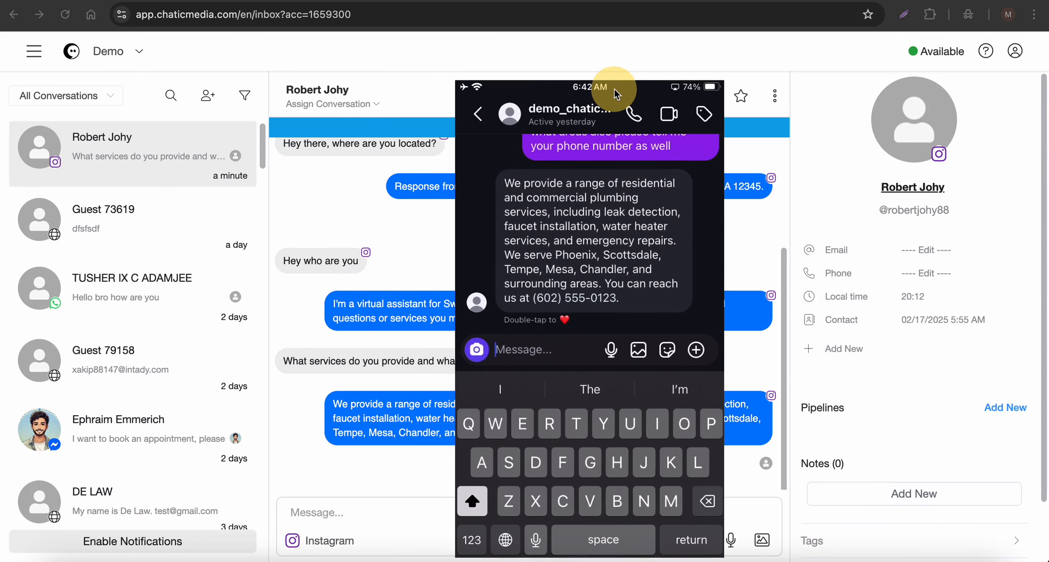
Step: Filter the inbox conversations by Human, then Bot, then back to All Conversations
{"action": "left_click", "coordinate": [387, 197]}
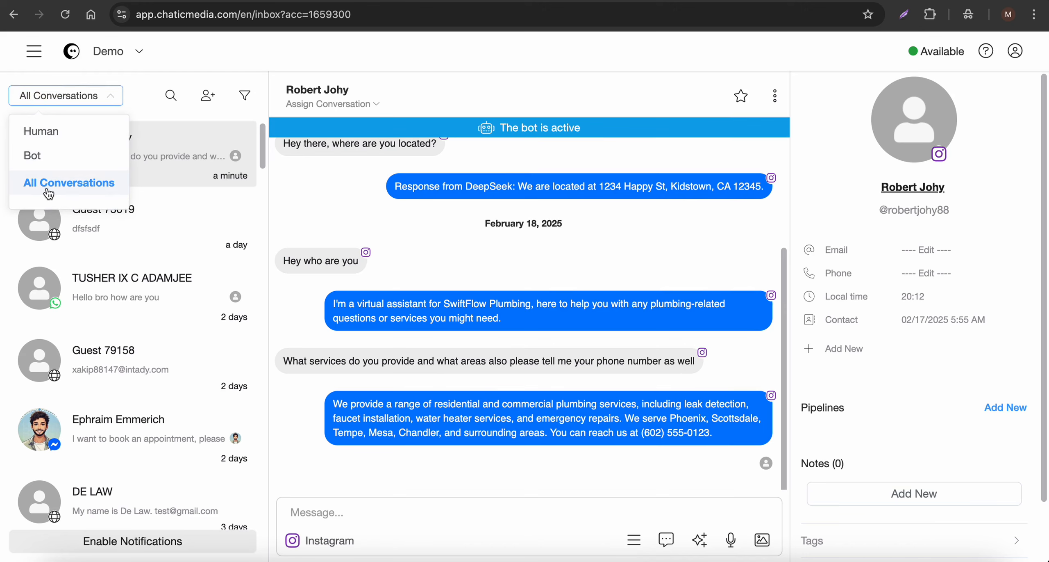
{"action": "left_click", "coordinate": [61, 132]}
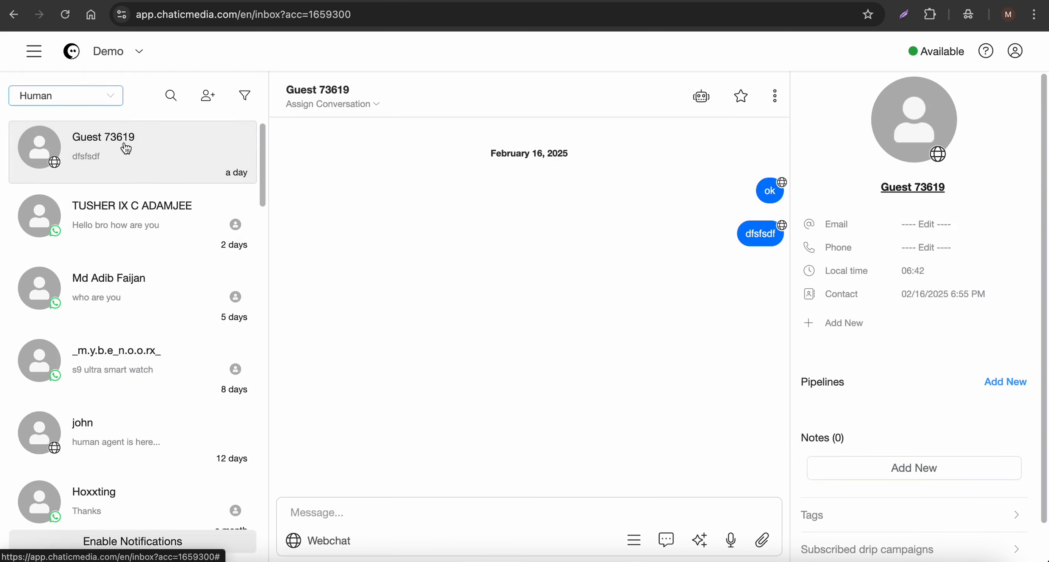
{"action": "left_click", "coordinate": [63, 100]}
{"action": "left_click", "coordinate": [56, 158]}
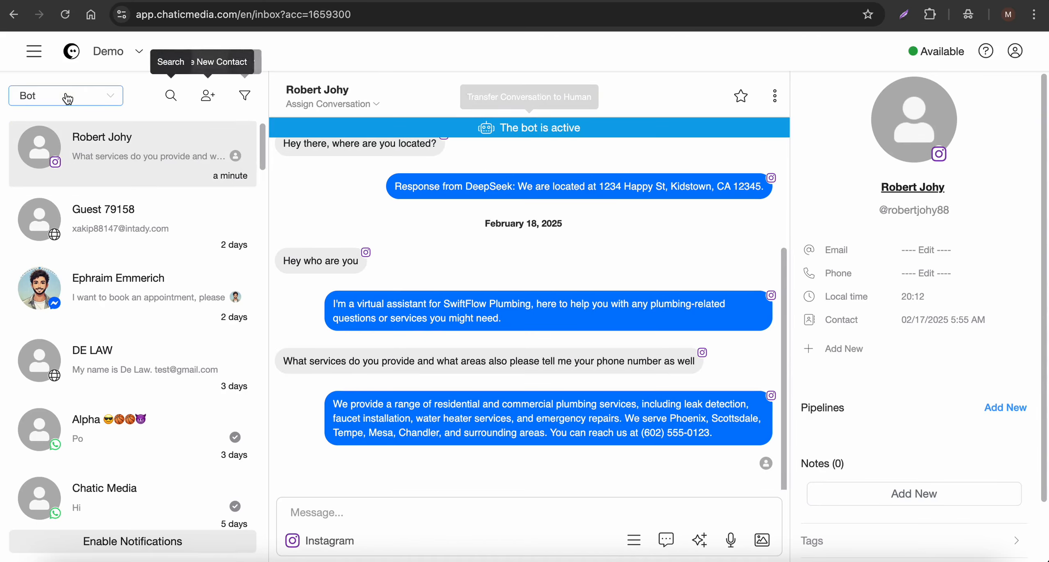
{"action": "left_click", "coordinate": [68, 99]}
{"action": "left_click", "coordinate": [57, 176]}
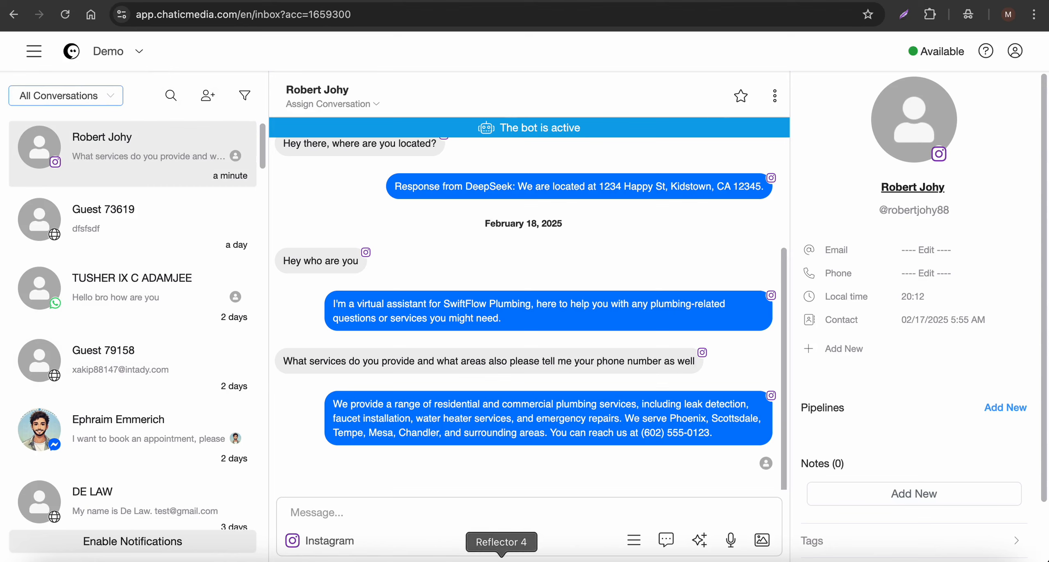
Step: From the mirrored phone, send the Instagram message "Can you please connect me with a human agent, please?"
{"action": "left_click", "coordinate": [503, 560]}
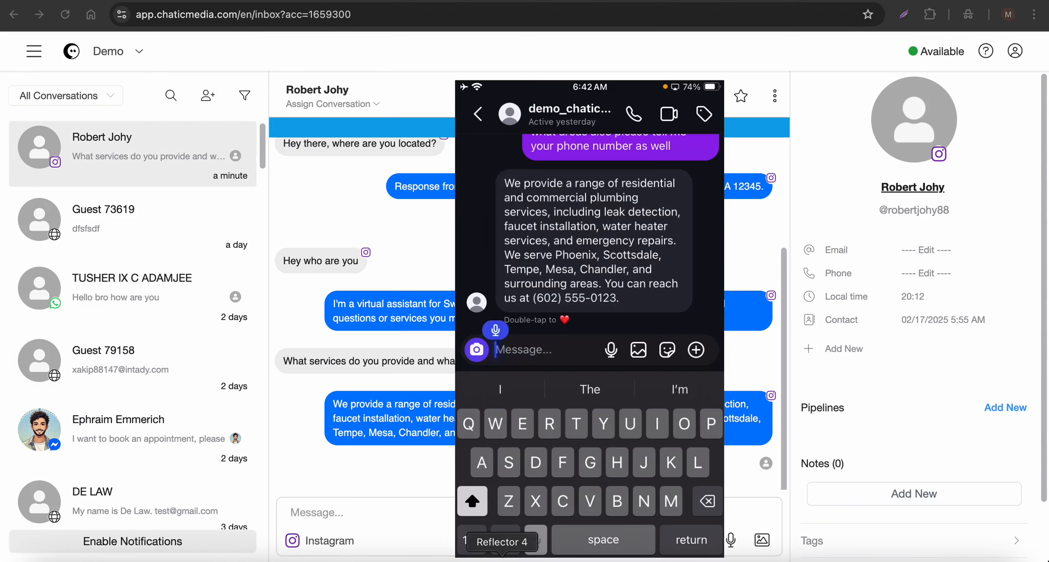
{"action": "type", "text": "Can you please connect me"}
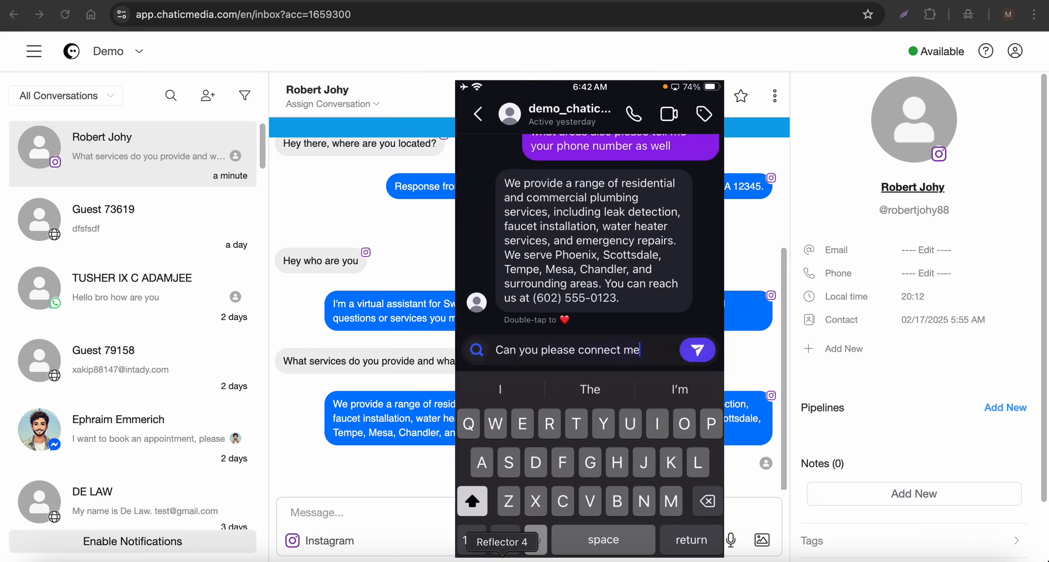
{"action": "type", "text": " with a human agent, please?"}
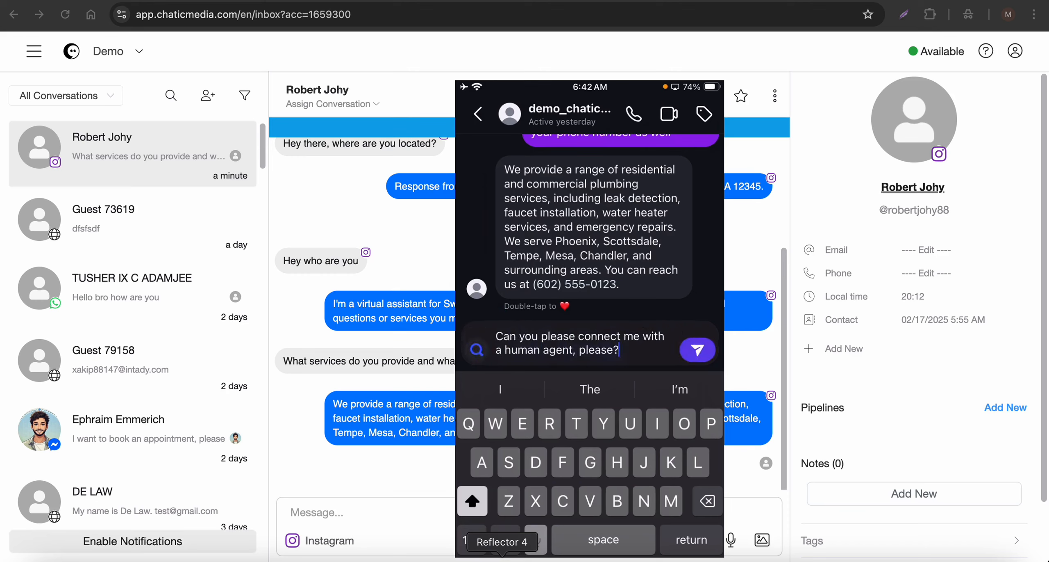
{"action": "left_click", "coordinate": [698, 350]}
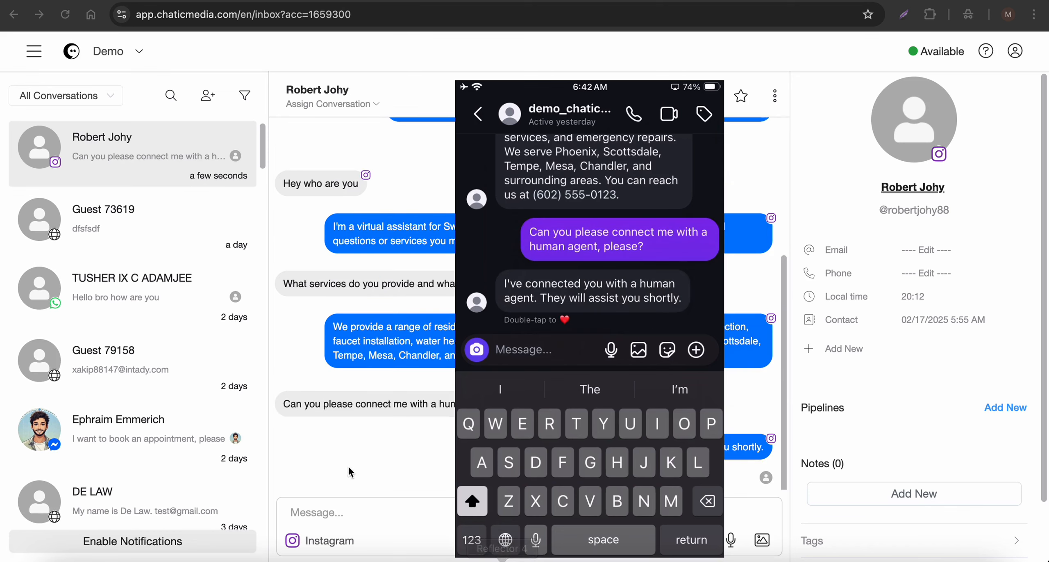
Step: Filter the inbox to Human conversations to check the Instagram contact's chat was handed over
{"action": "left_click", "coordinate": [382, 244]}
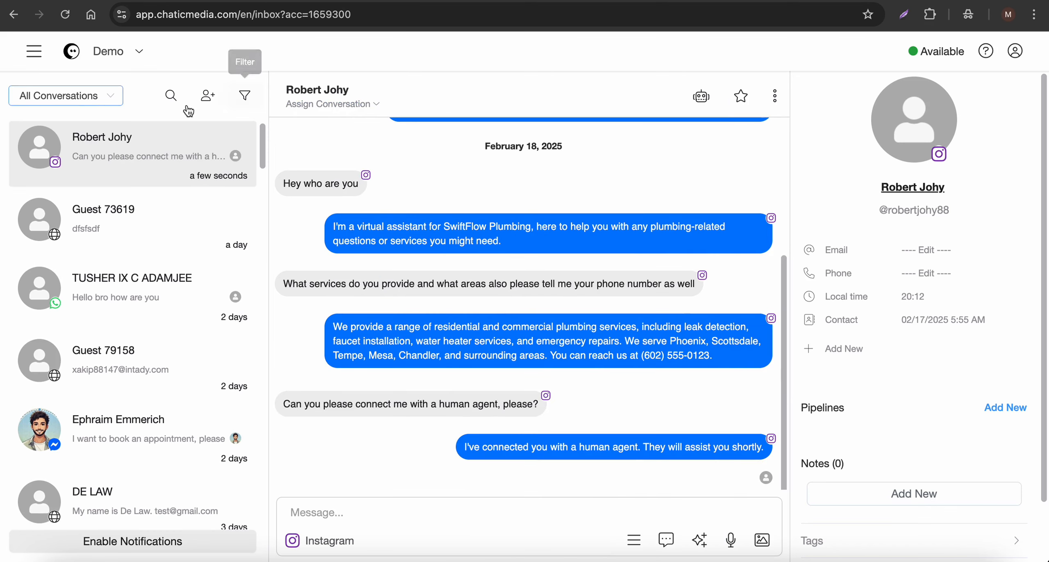
{"action": "left_click", "coordinate": [84, 95]}
{"action": "left_click", "coordinate": [49, 136]}
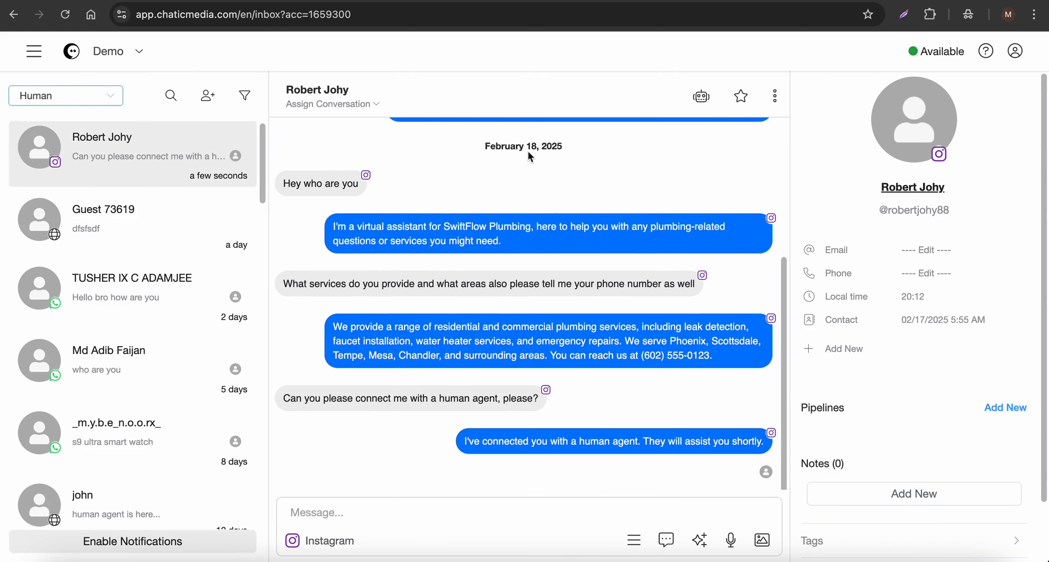
Step: Send the agent reply "hiuhljhlh" in the Instagram contact's conversation
{"action": "left_click", "coordinate": [457, 510]}
{"action": "type", "text": "hiuhljhlh"}
{"action": "key", "text": "Return"}
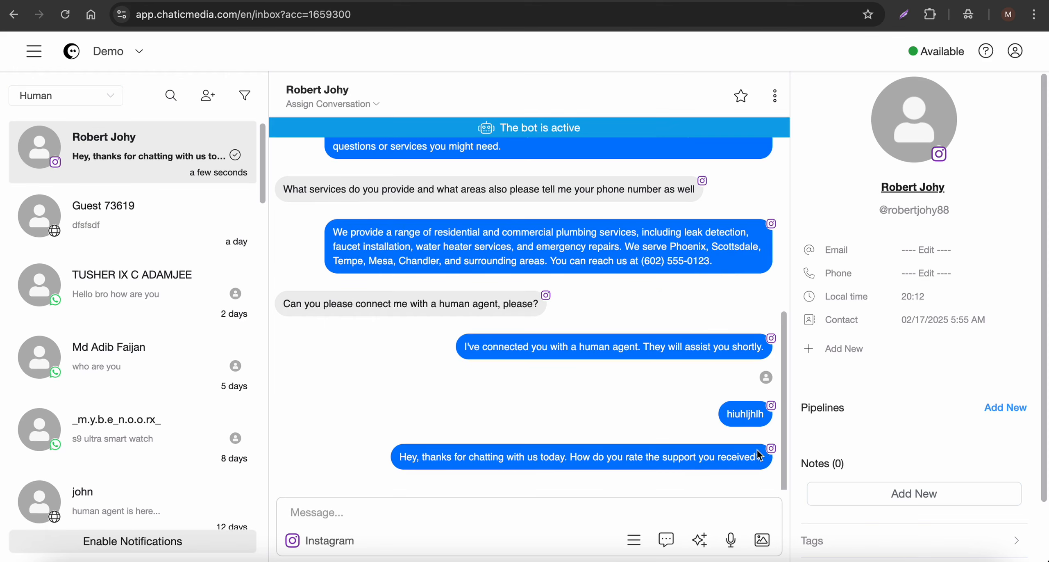
Step: Open the Customer support feedback flow and inspect the Wait #1 node's 15-second duration settings
{"action": "left_click", "coordinate": [516, 558]}
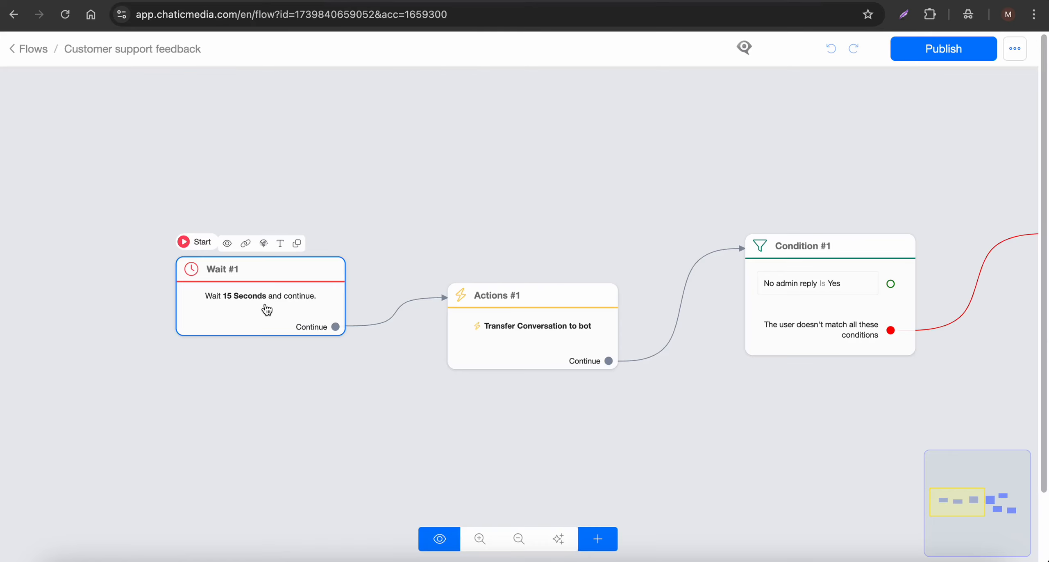
{"action": "left_click", "coordinate": [267, 309]}
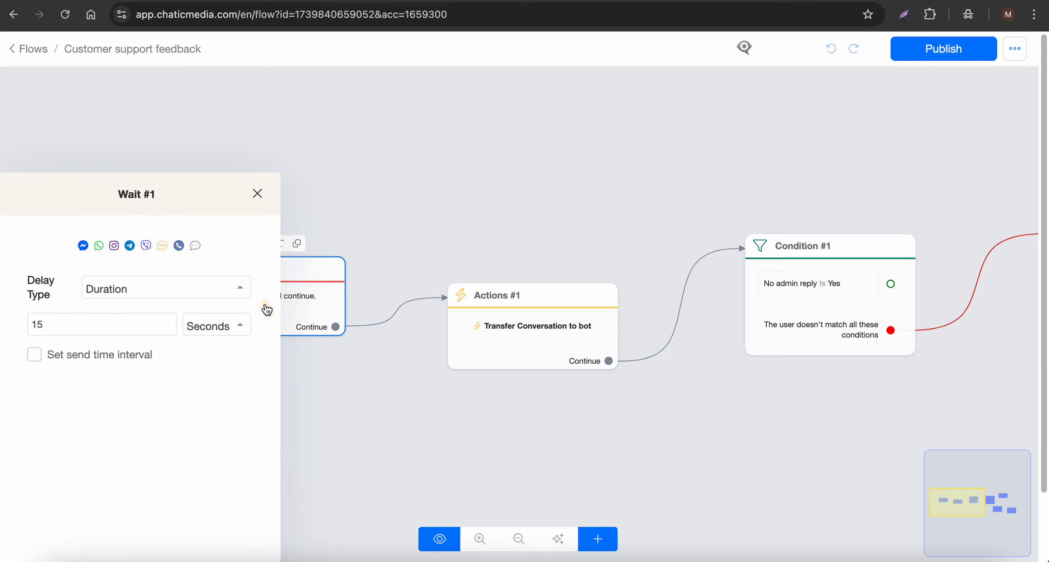
{"action": "left_click", "coordinate": [211, 221]}
{"action": "left_click", "coordinate": [335, 224]}
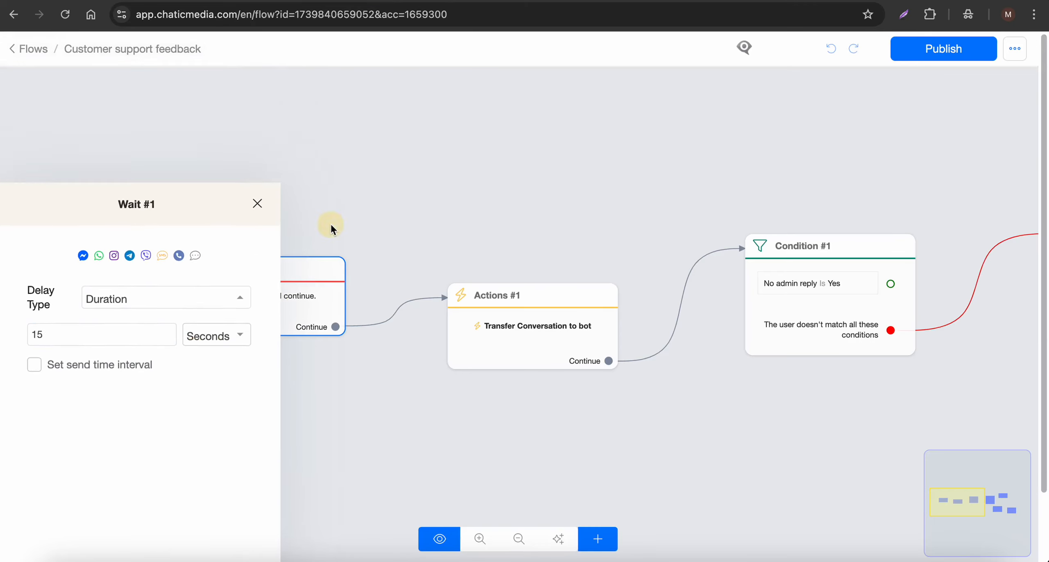